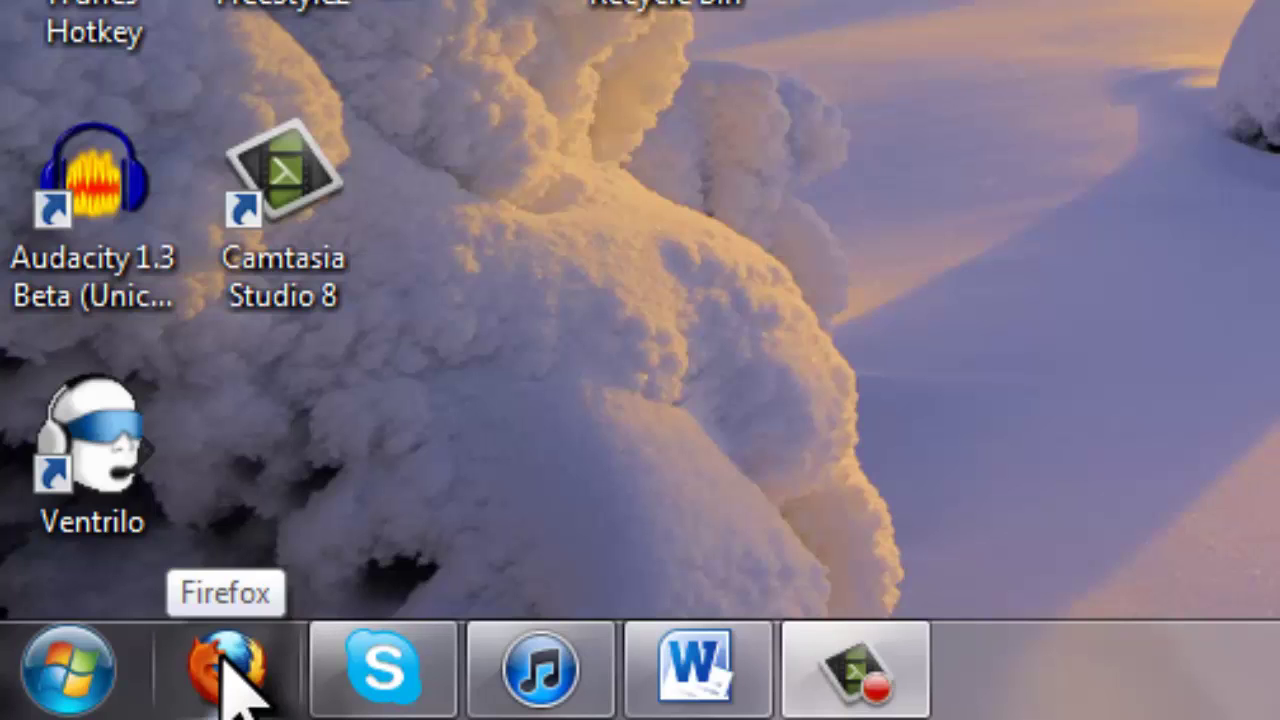
- Launch Firefox from the taskbar so the Google home page opens
{"action": "left_click", "coordinate": [222, 665]}
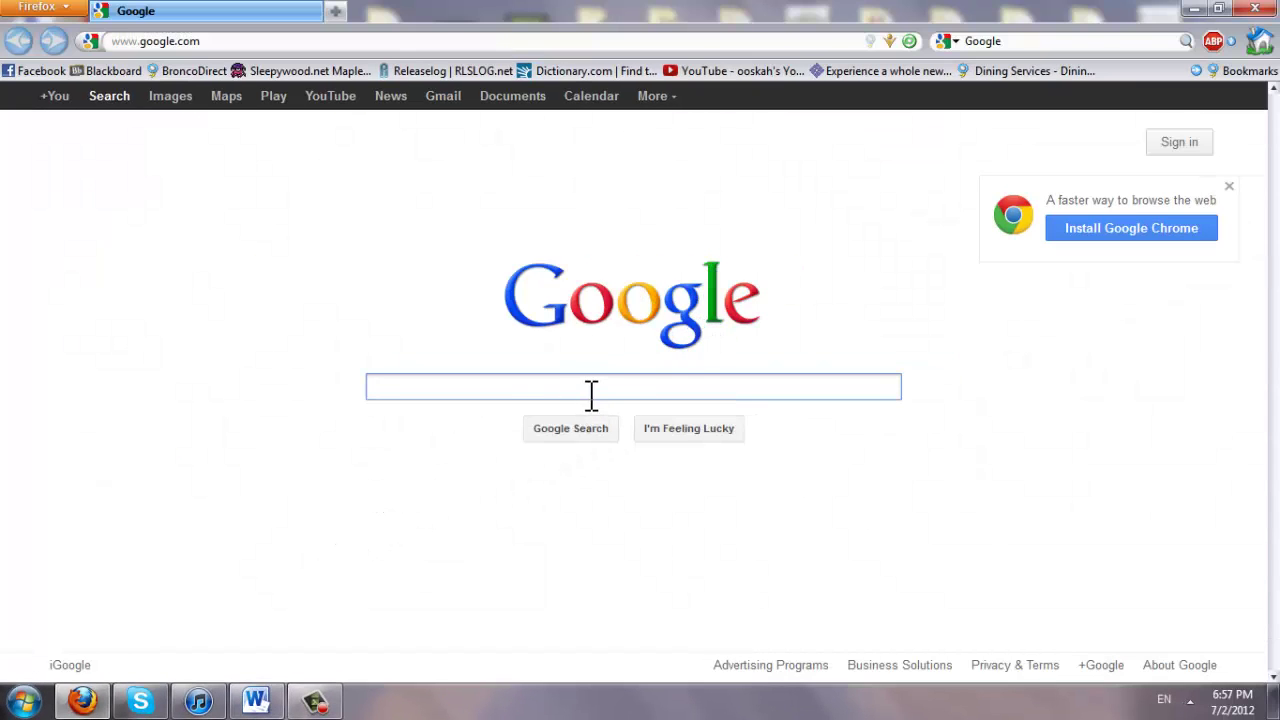
- Search Google for 'cpp cis' and open the Cal Poly Pomona CIS Department result
{"action": "type", "text": "cpp cis"}
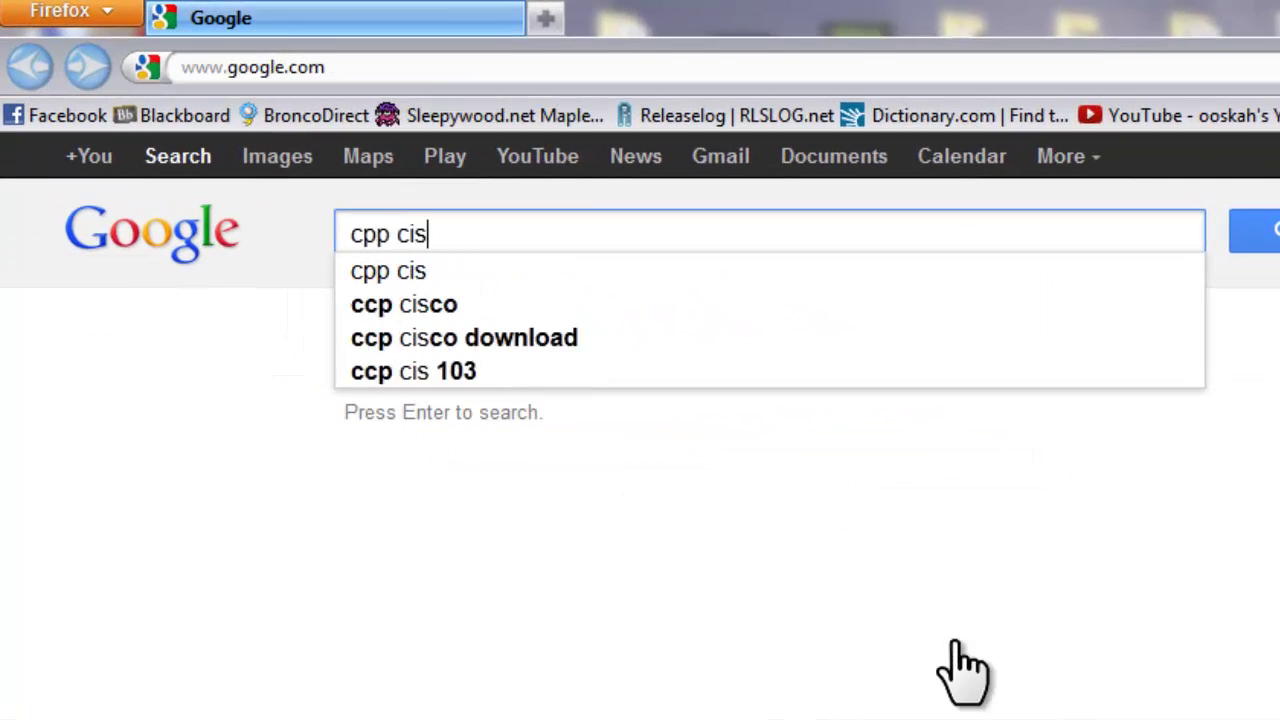
{"action": "key", "text": "Return"}
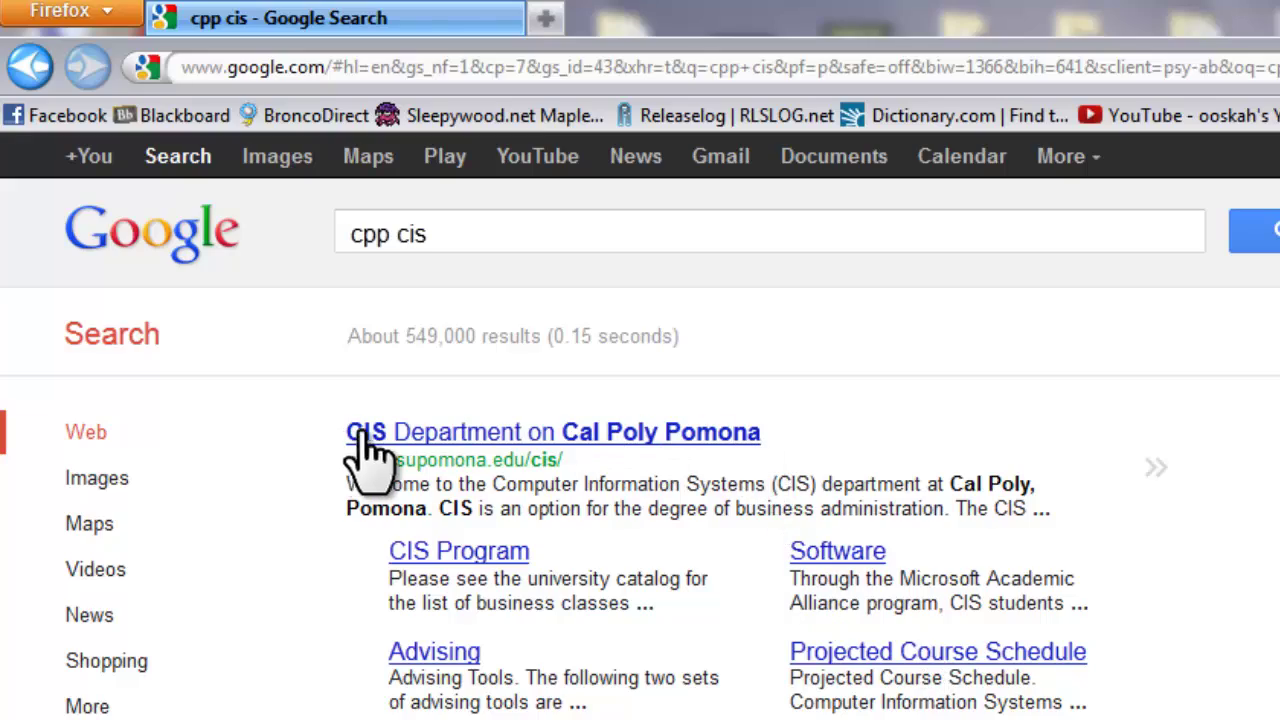
{"action": "left_click", "coordinate": [688, 434]}
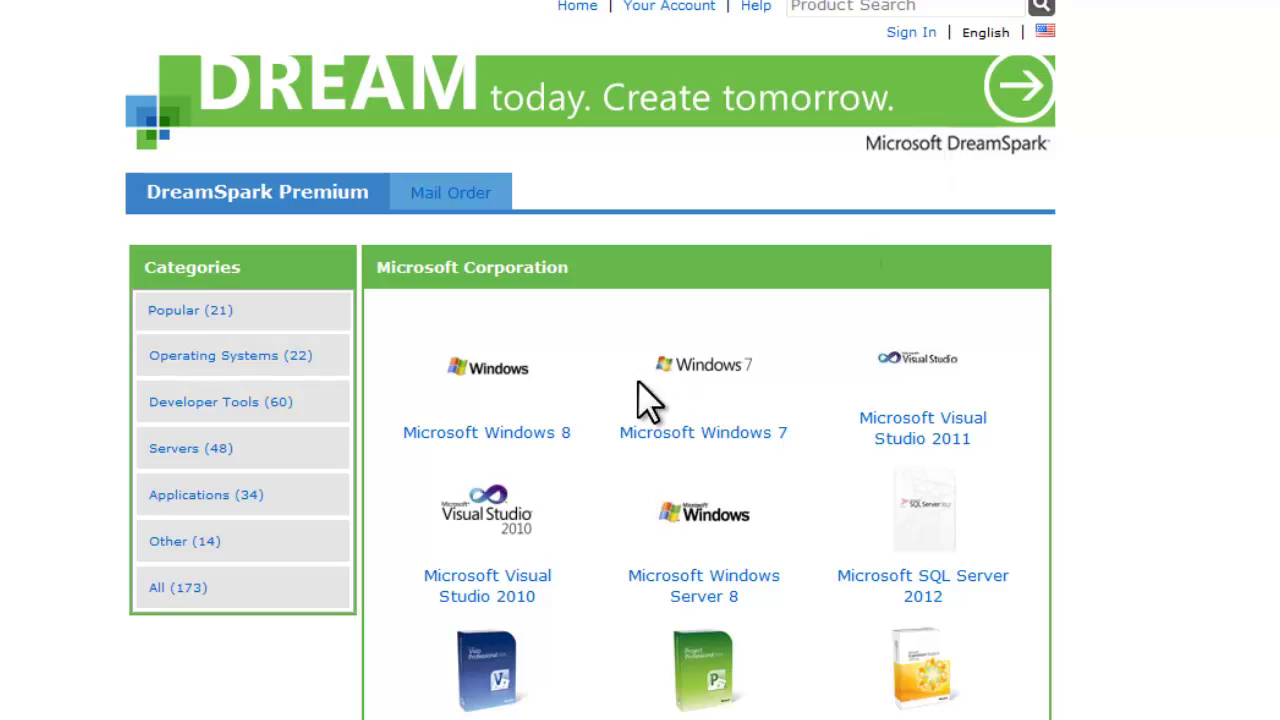
- Scroll through the Microsoft Corporation product grid and back toward the top
{"action": "scroll", "coordinate": [606, 423], "scroll_direction": "down", "scroll_amount": 3}
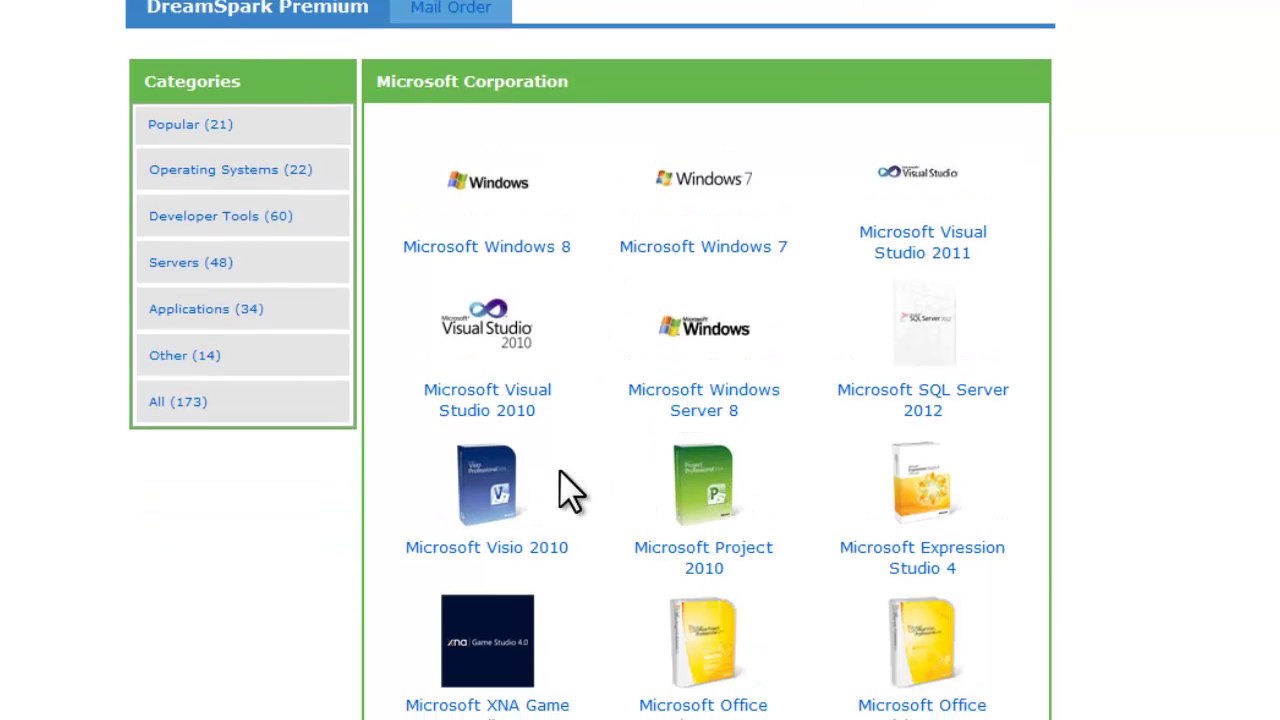
{"action": "scroll", "coordinate": [700, 486], "scroll_direction": "down", "scroll_amount": 3}
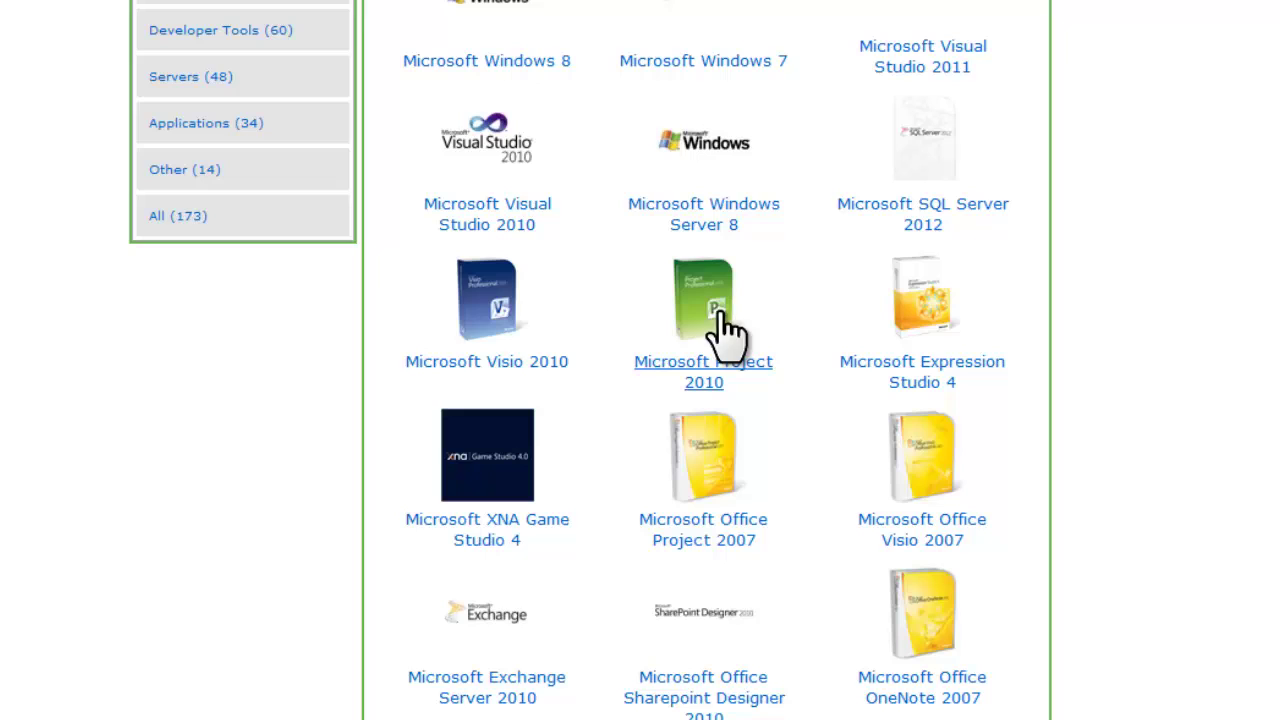
{"action": "scroll", "coordinate": [851, 374], "scroll_direction": "down", "scroll_amount": 6}
{"action": "scroll", "coordinate": [893, 395], "scroll_direction": "up", "scroll_amount": 12}
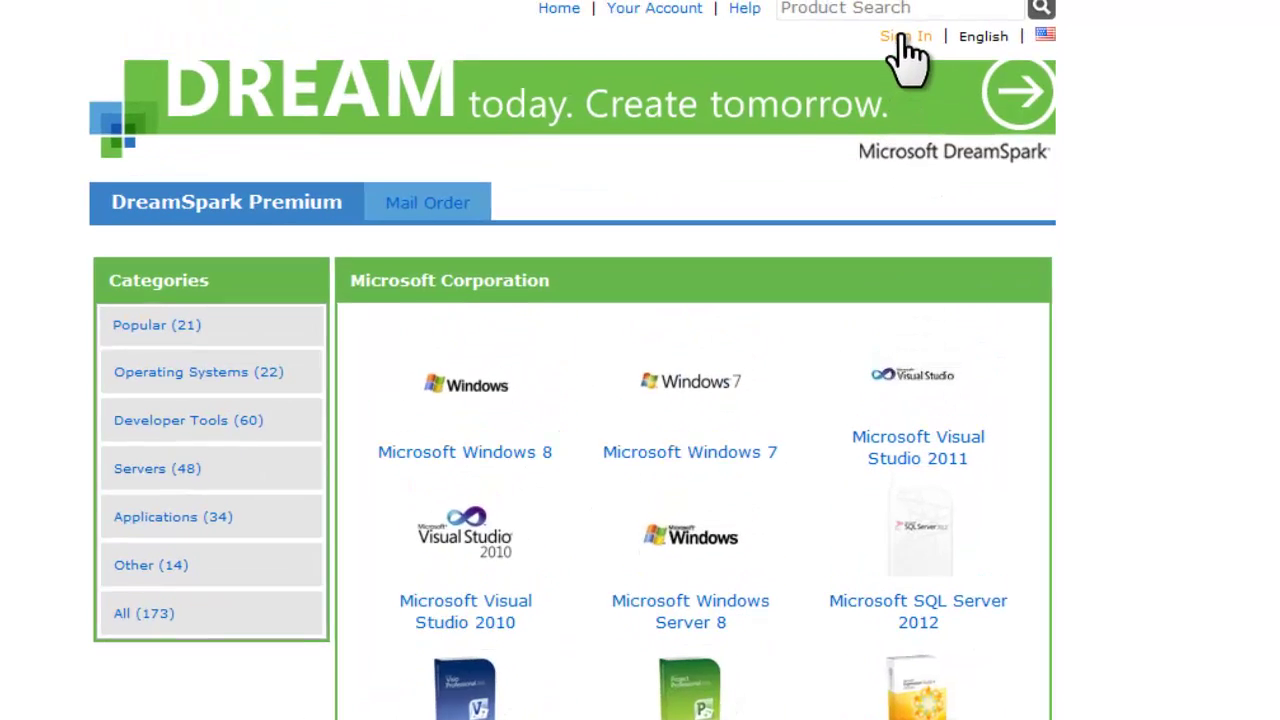
- Sign in to the DreamSpark store with the student user name and password
{"action": "left_click", "coordinate": [888, 58]}
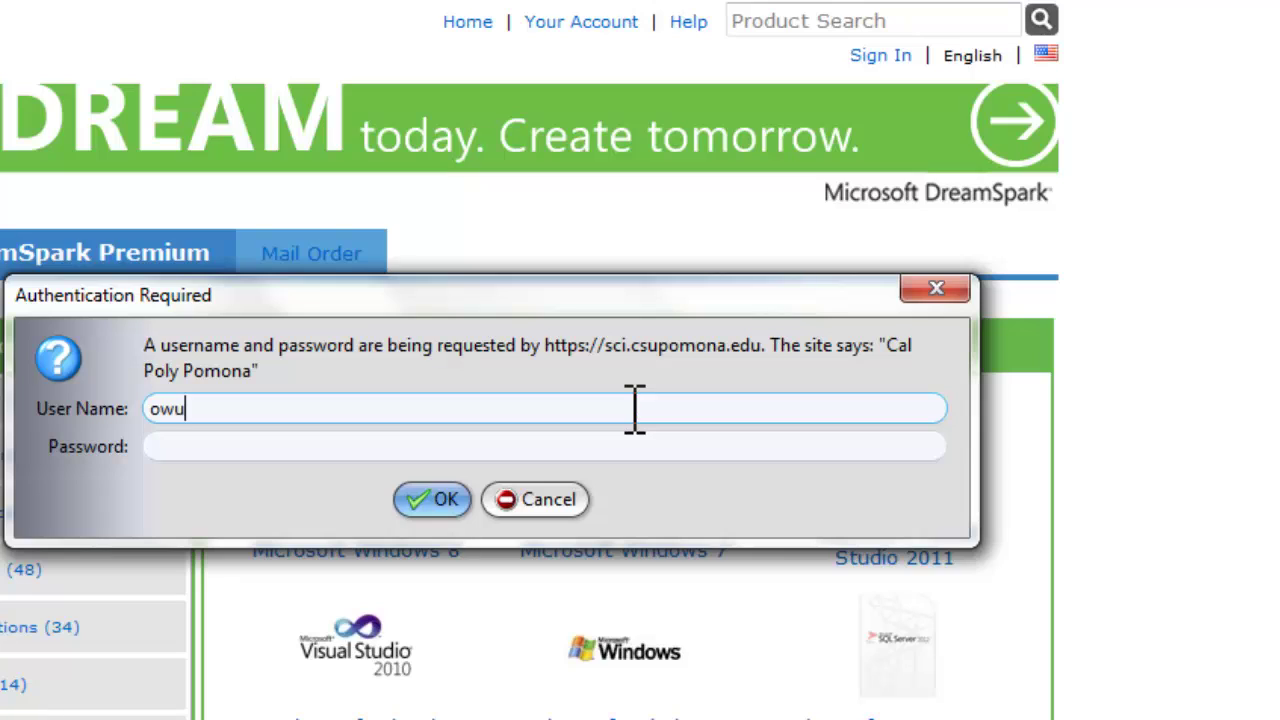
{"action": "key", "text": "Tab"}
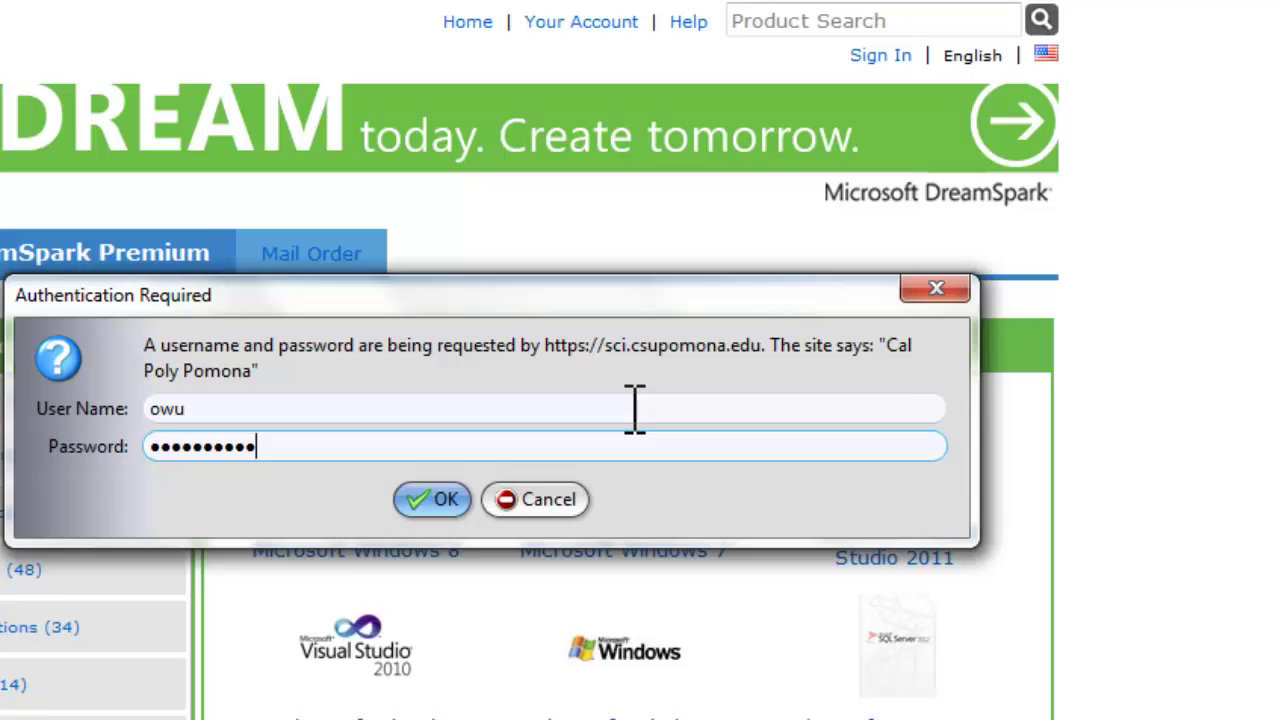
{"action": "key", "text": "Return"}
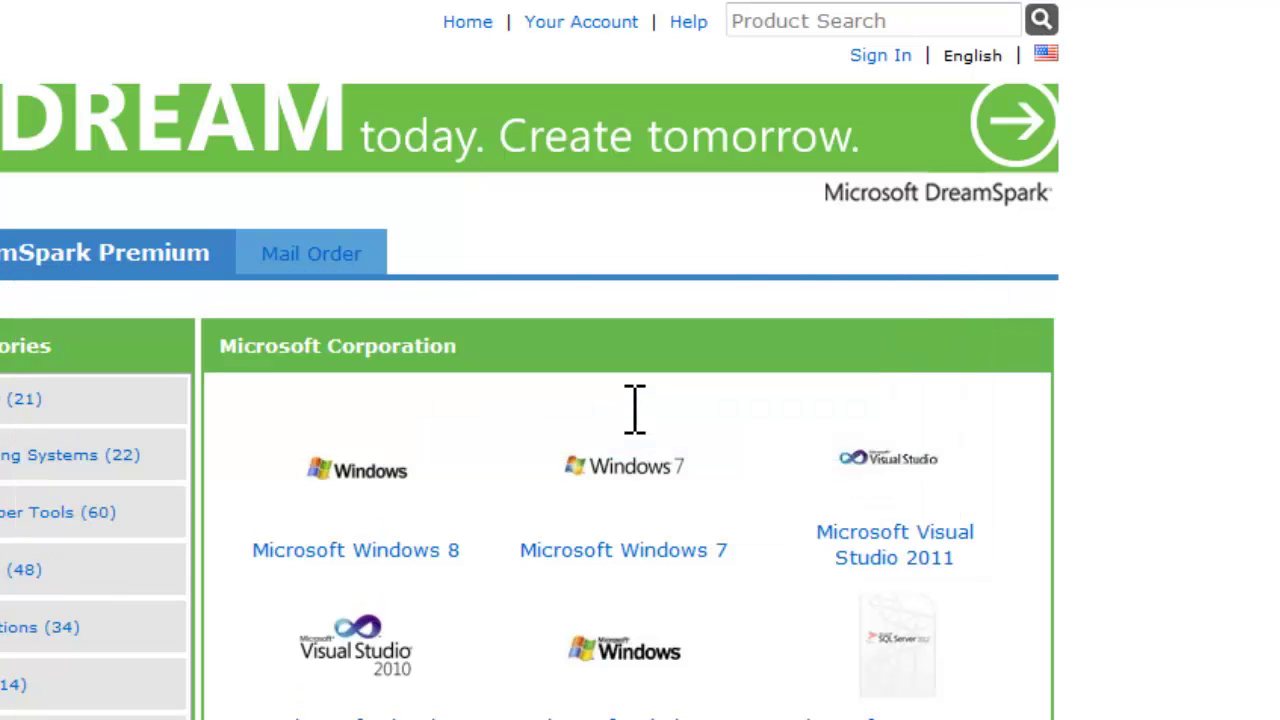
{"action": "left_click_drag", "start_coordinate": [689, 56], "coordinate": [829, 52]}
- Browse the Operating Systems listing from Windows 8 and Windows 7 down to MS-DOS 6
{"action": "left_click", "coordinate": [811, 57]}
{"action": "scroll", "coordinate": [545, 290], "scroll_direction": "down", "scroll_amount": 3}
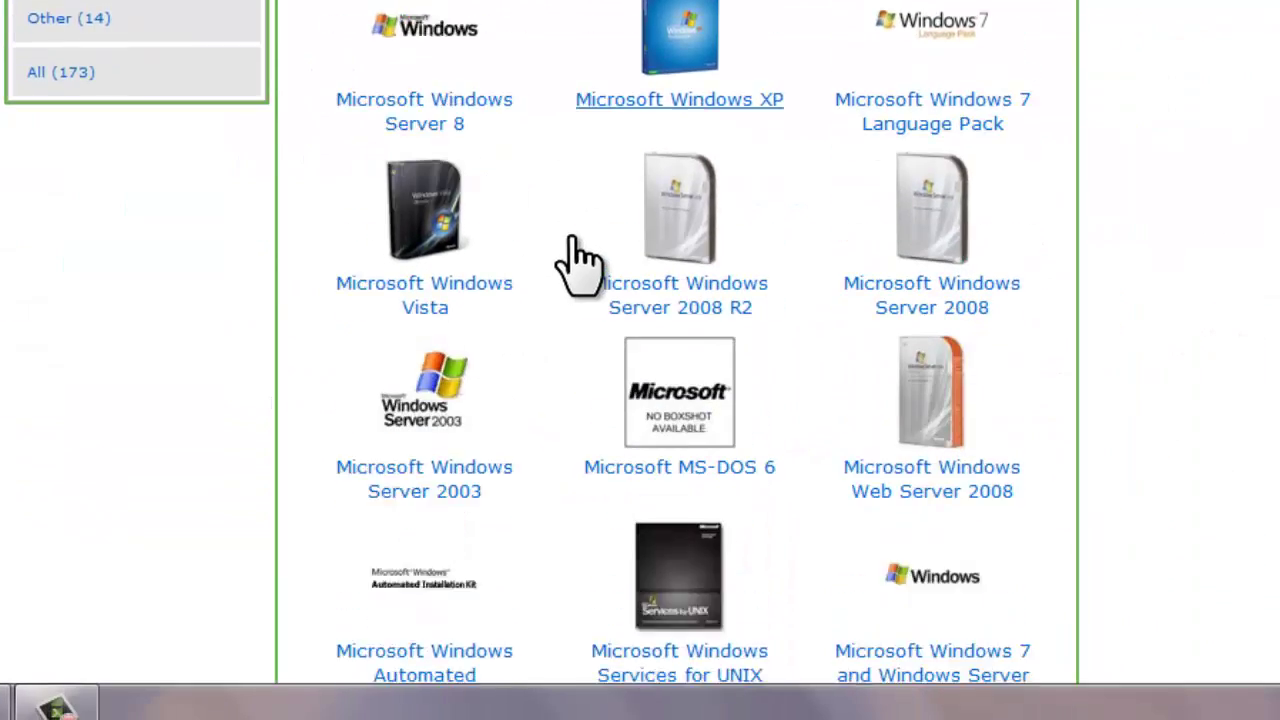
{"action": "scroll", "coordinate": [571, 240], "scroll_direction": "down", "scroll_amount": 9}
{"action": "scroll", "coordinate": [571, 245], "scroll_direction": "up", "scroll_amount": 12}
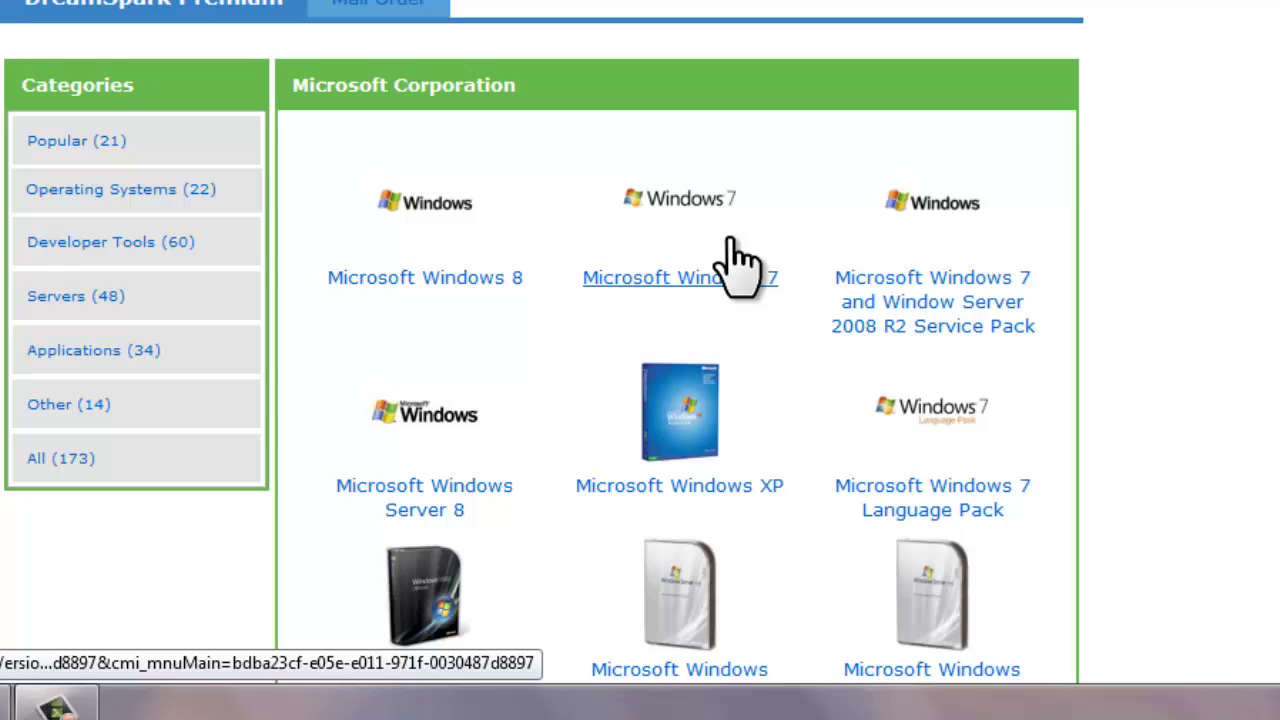
{"action": "scroll", "coordinate": [720, 280], "scroll_direction": "down", "scroll_amount": 2}
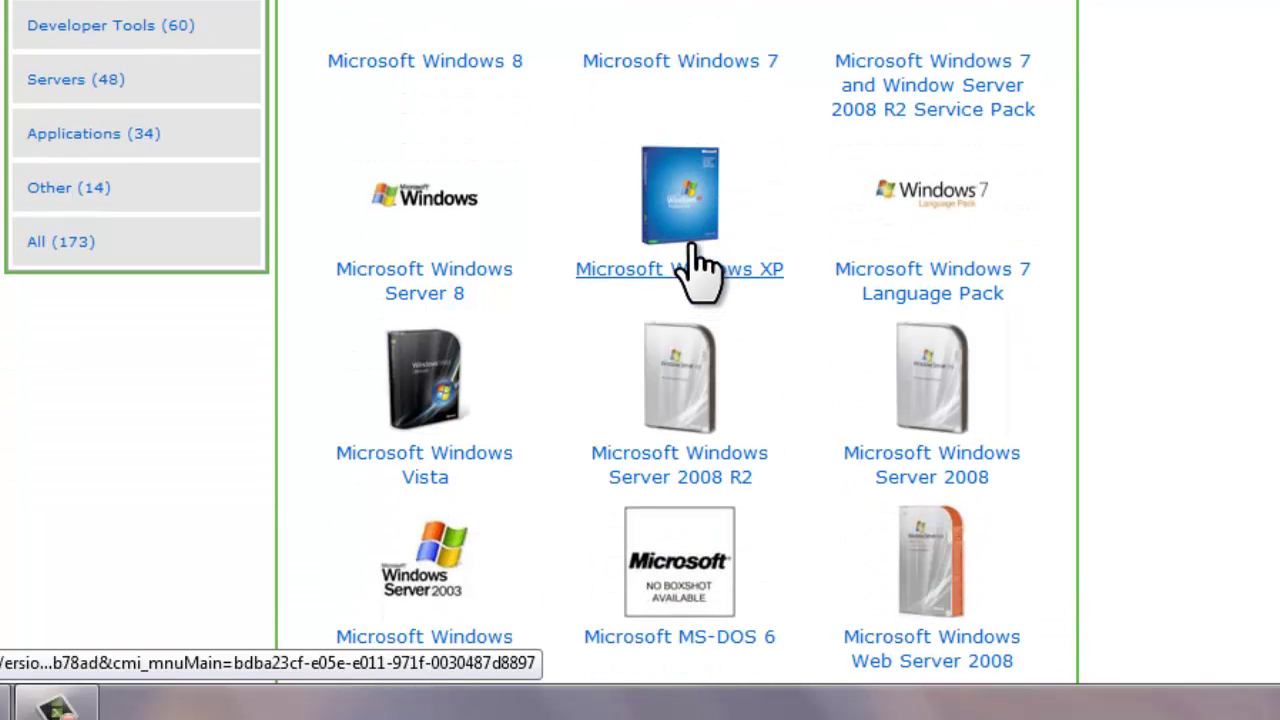
{"action": "scroll", "coordinate": [500, 355], "scroll_direction": "down", "scroll_amount": 2}
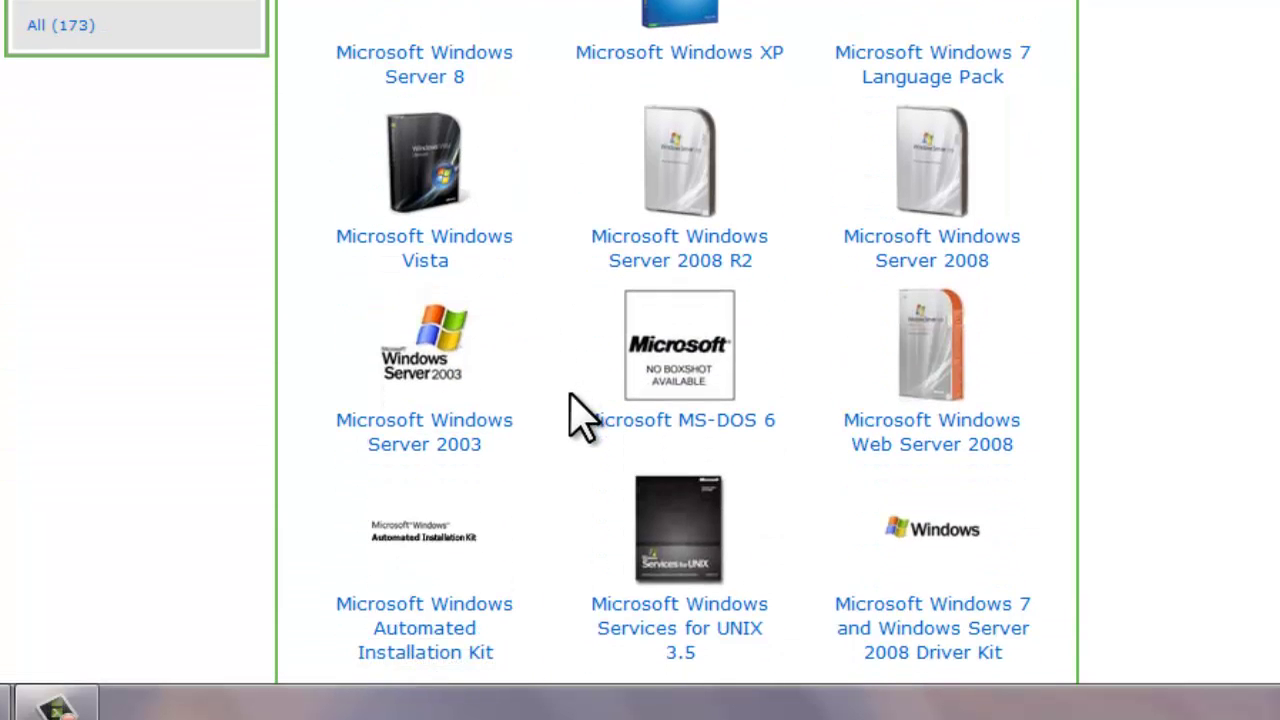
{"action": "left_click_drag", "start_coordinate": [595, 425], "coordinate": [740, 445]}
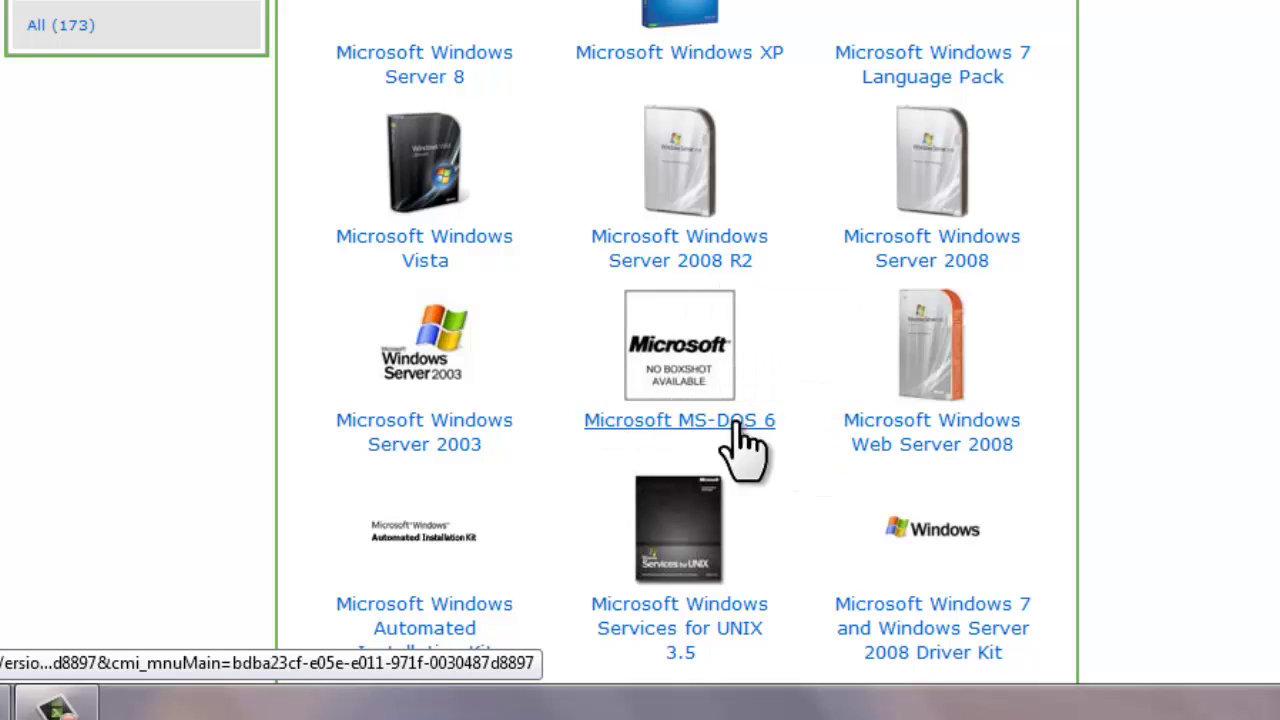
{"action": "scroll", "coordinate": [777, 420], "scroll_direction": "down", "scroll_amount": 4}
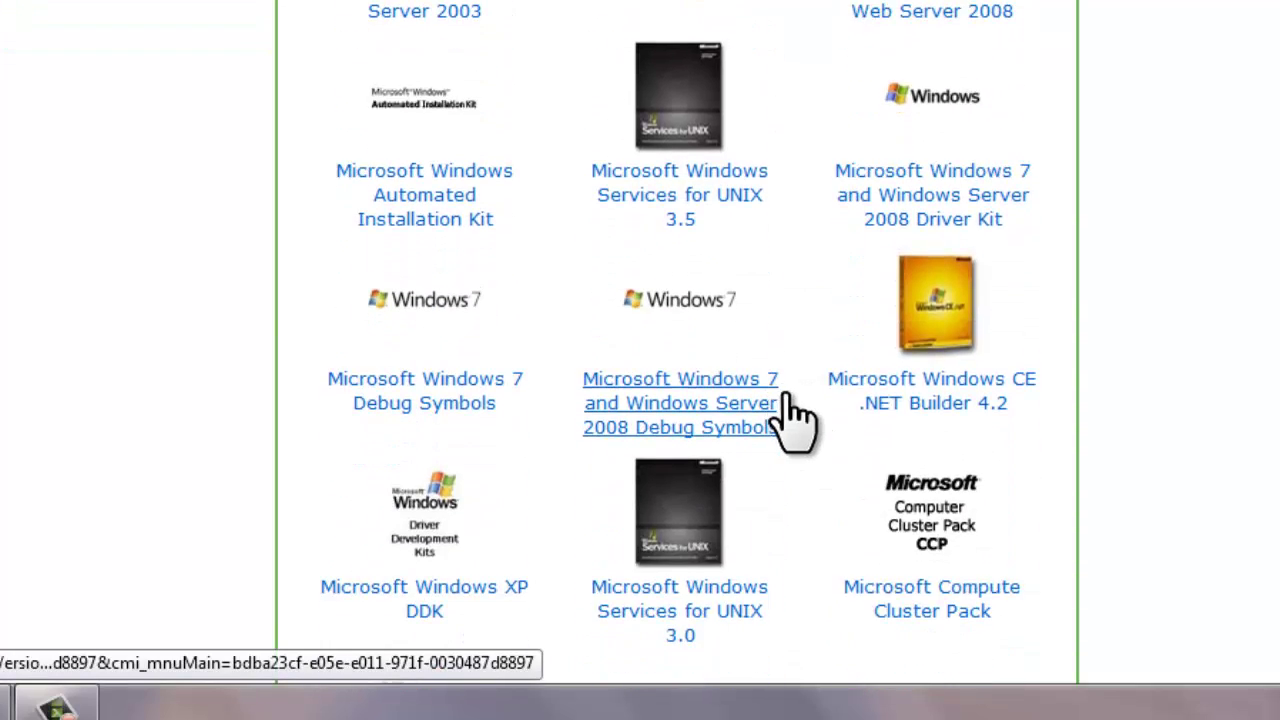
{"action": "scroll", "coordinate": [790, 410], "scroll_direction": "down", "scroll_amount": 3}
{"action": "scroll", "coordinate": [794, 412], "scroll_direction": "up", "scroll_amount": 12}
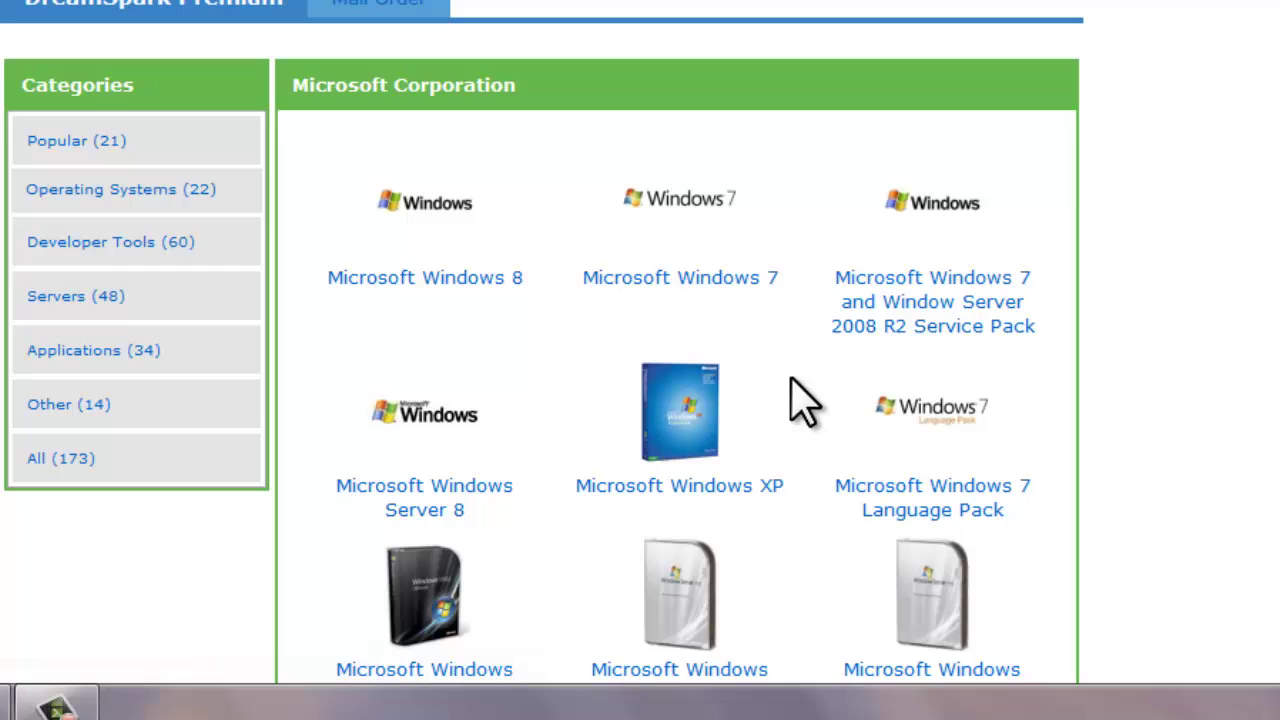
- Open the Microsoft Windows 8 page and review its English Consumer Preview downloads
{"action": "left_click", "coordinate": [460, 214]}
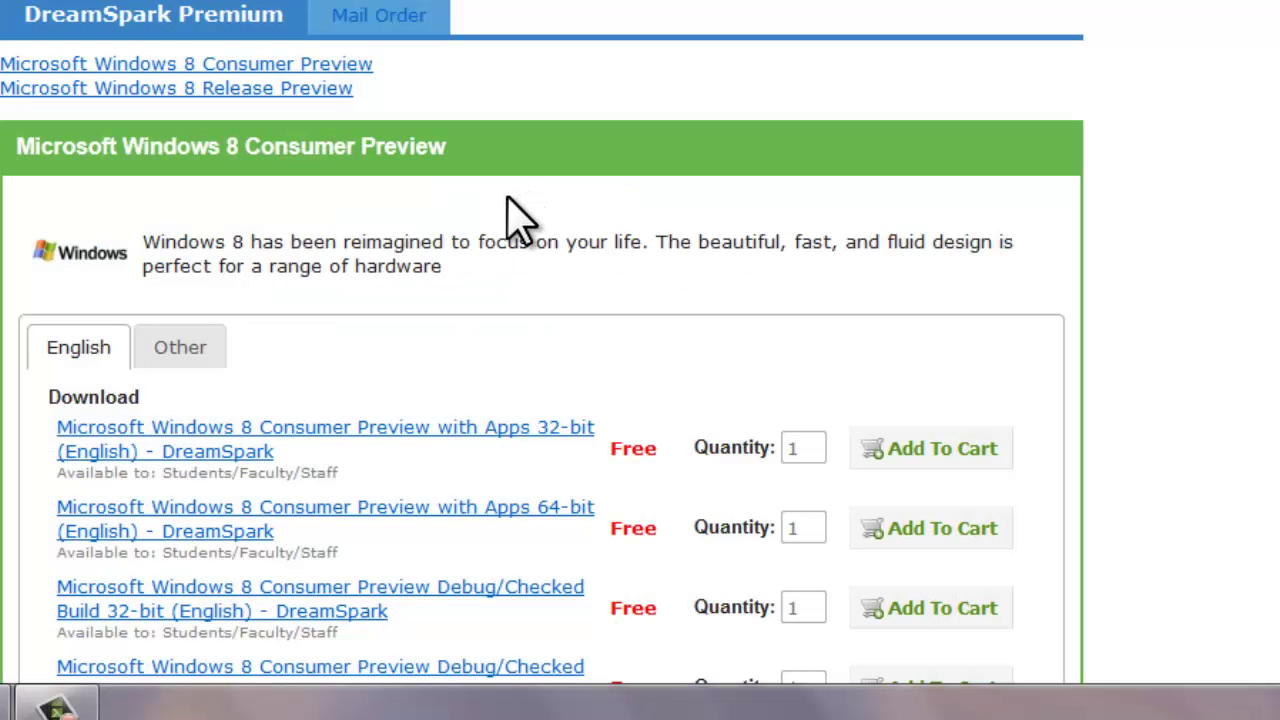
{"action": "scroll", "coordinate": [515, 220], "scroll_direction": "down", "scroll_amount": 2}
{"action": "scroll", "coordinate": [515, 220], "scroll_direction": "down", "scroll_amount": 5}
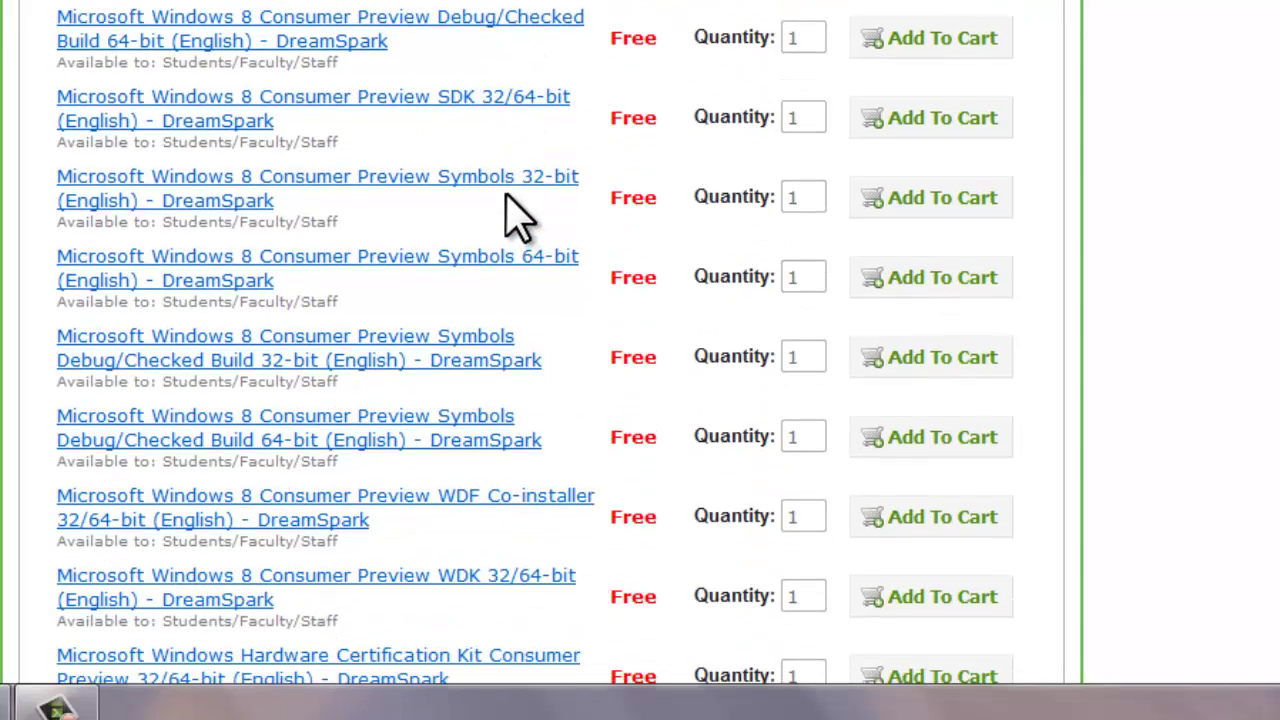
{"action": "scroll", "coordinate": [430, 240], "scroll_direction": "down", "scroll_amount": 2}
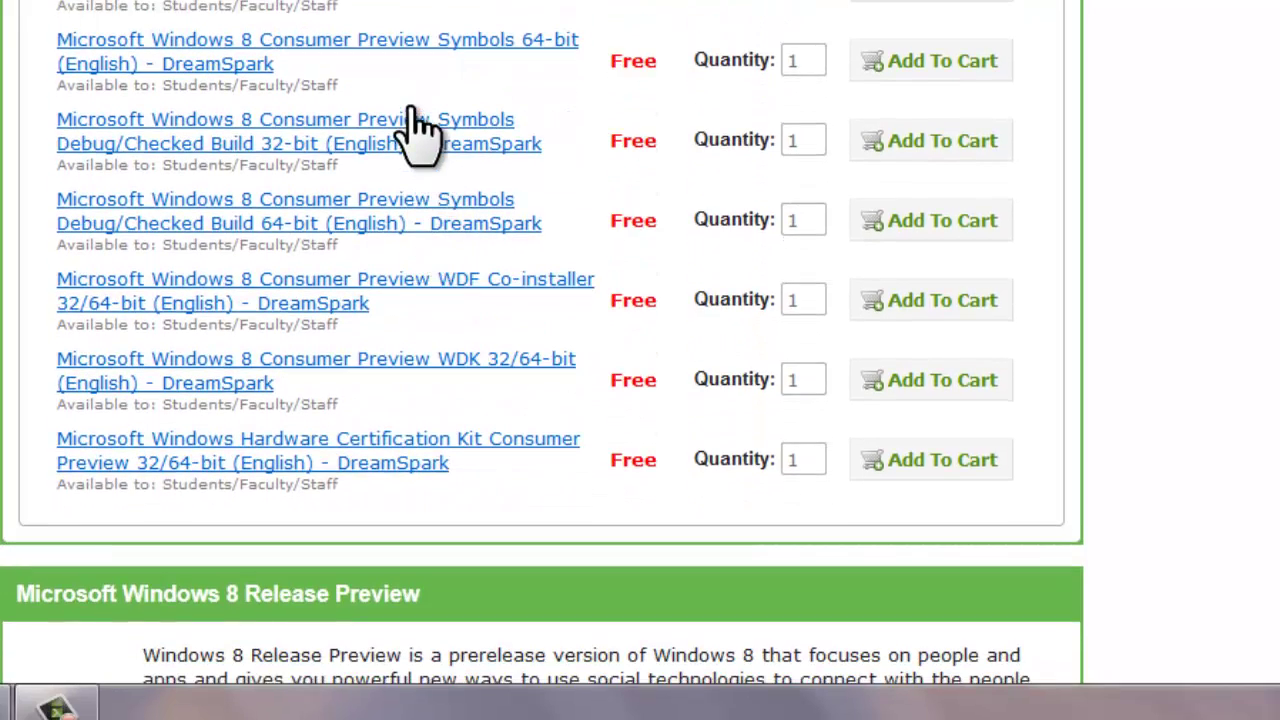
{"action": "scroll", "coordinate": [460, 175], "scroll_direction": "up", "scroll_amount": 4}
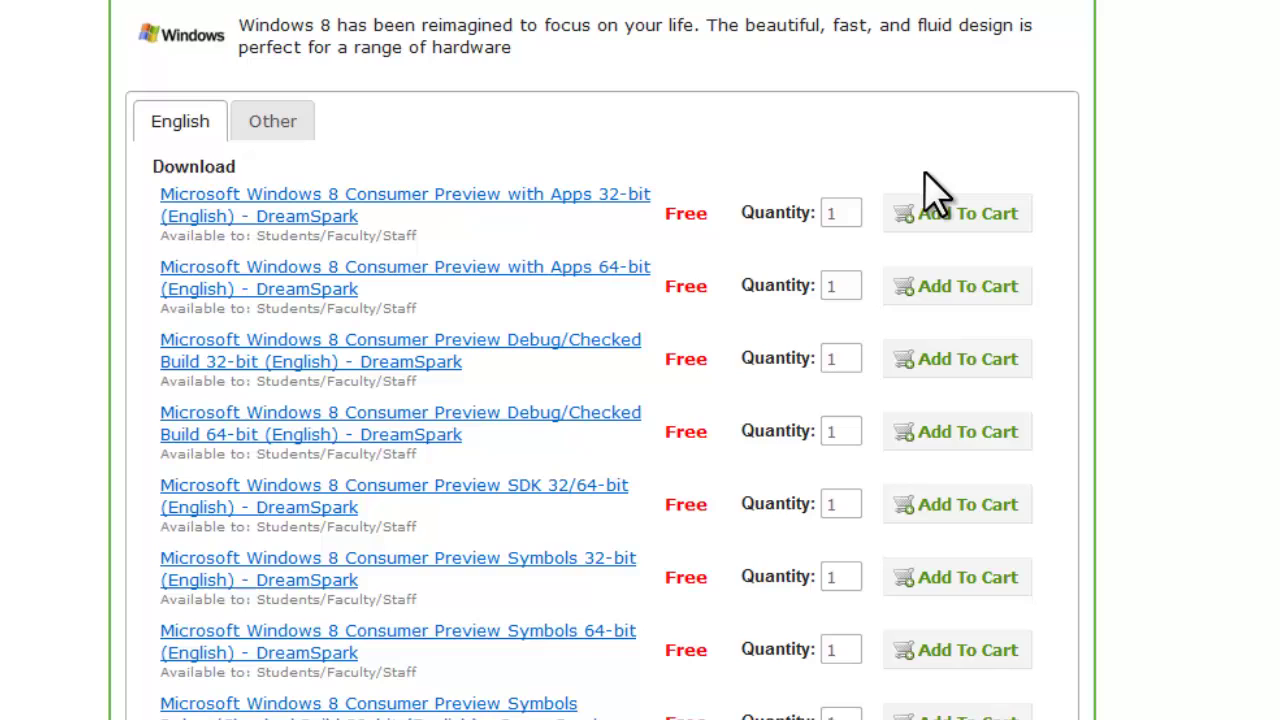
- Add Windows 8 Consumer Preview with Apps 32-bit to the cart and check out to the EULA
{"action": "left_click", "coordinate": [940, 212]}
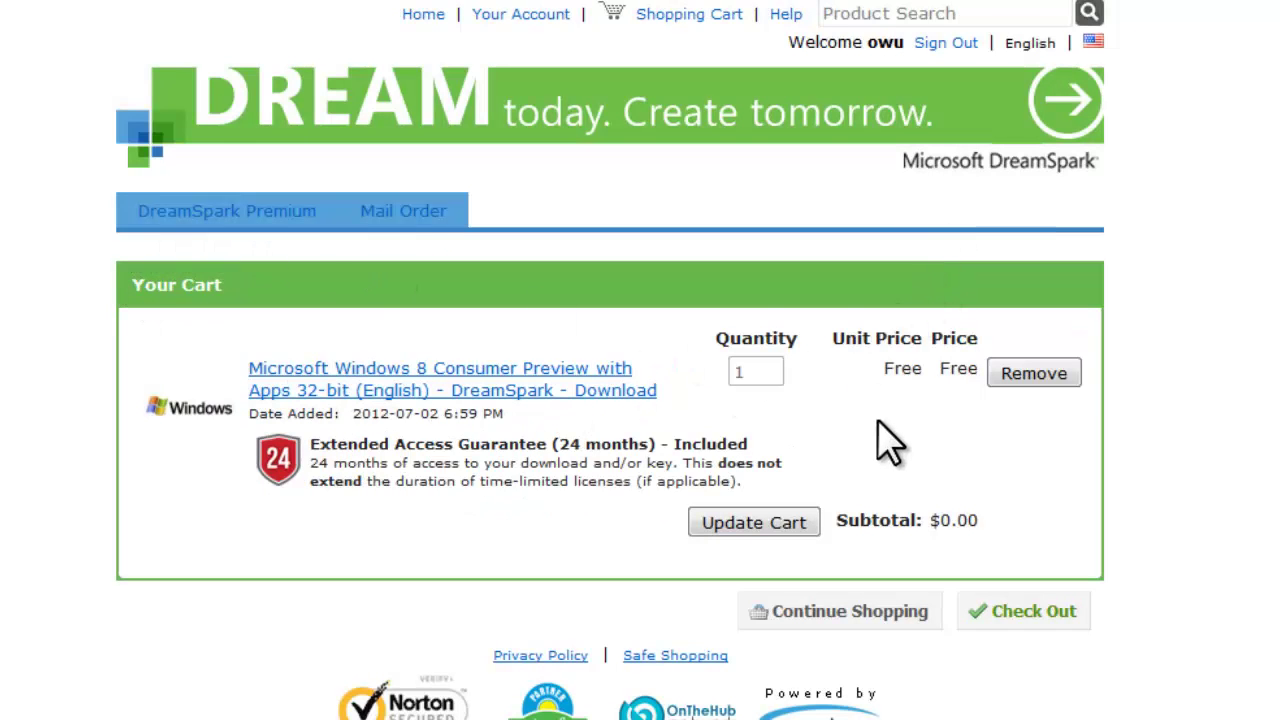
{"action": "double_click", "coordinate": [898, 369]}
{"action": "scroll", "coordinate": [930, 512], "scroll_direction": "down", "scroll_amount": 1}
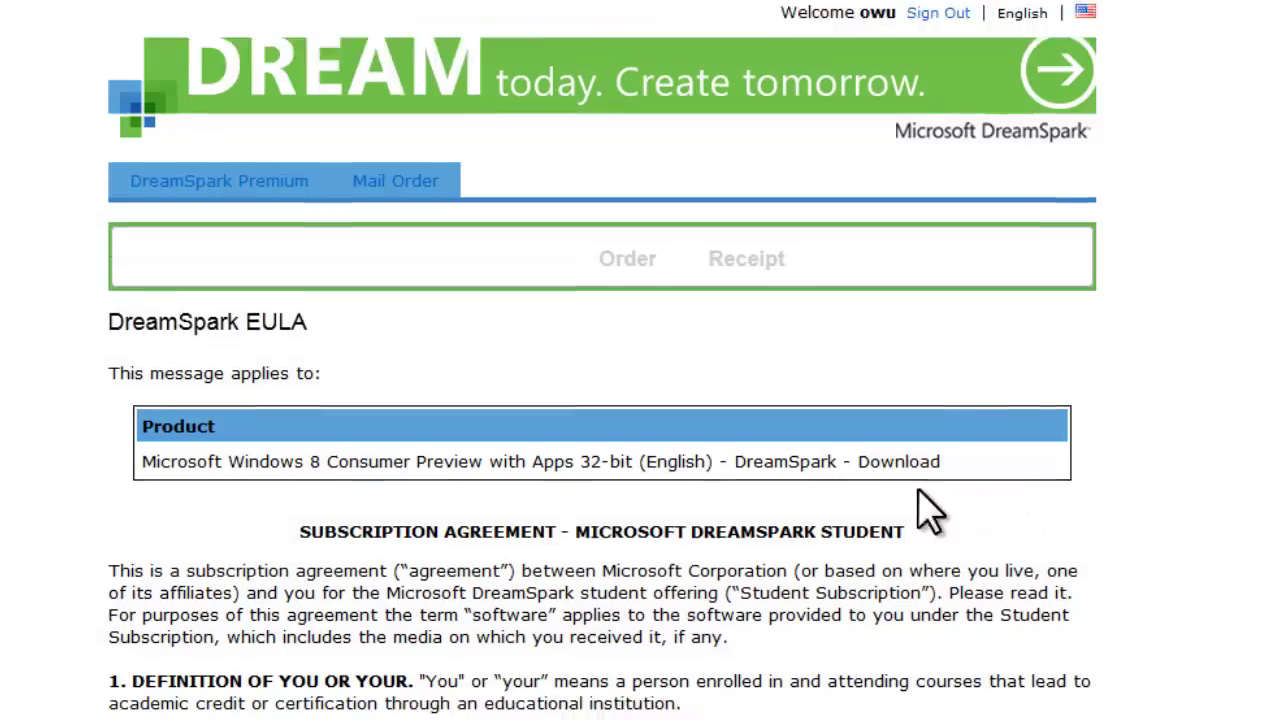
{"action": "scroll", "coordinate": [930, 512], "scroll_direction": "down", "scroll_amount": 3}
{"action": "left_click_drag", "start_coordinate": [402, 168], "coordinate": [771, 366]}
{"action": "left_click", "coordinate": [775, 375]}
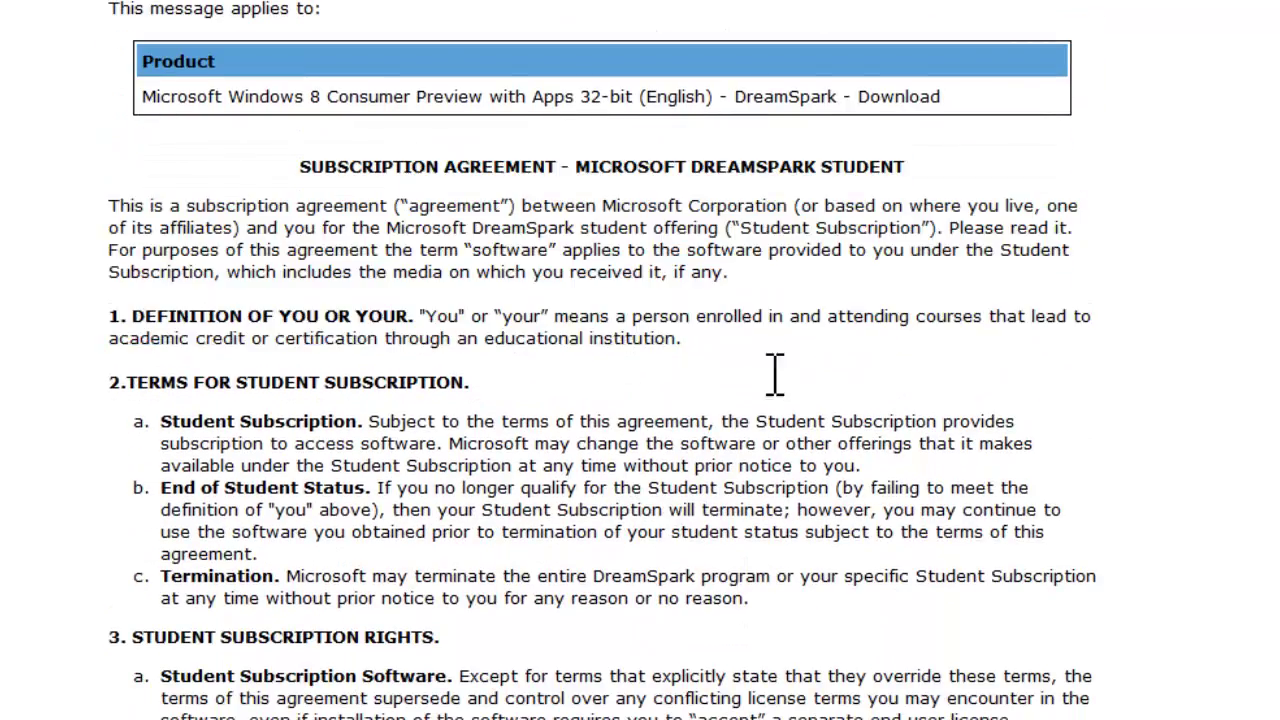
{"action": "scroll", "coordinate": [775, 375], "scroll_direction": "down", "scroll_amount": 13}
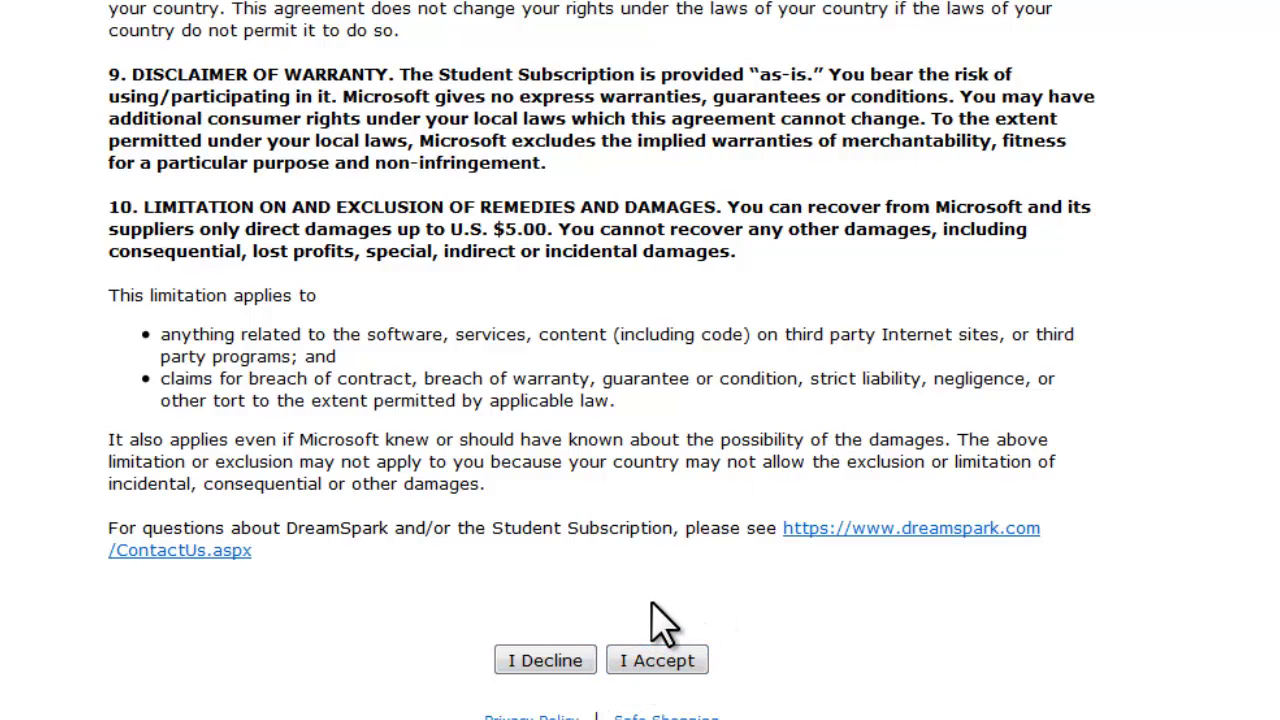
- Accept the DreamSpark EULA and review the pre-filled last name and e-mail for the $0.00 order
{"action": "left_click", "coordinate": [657, 658]}
{"action": "scroll", "coordinate": [632, 568], "scroll_direction": "down", "scroll_amount": 2}
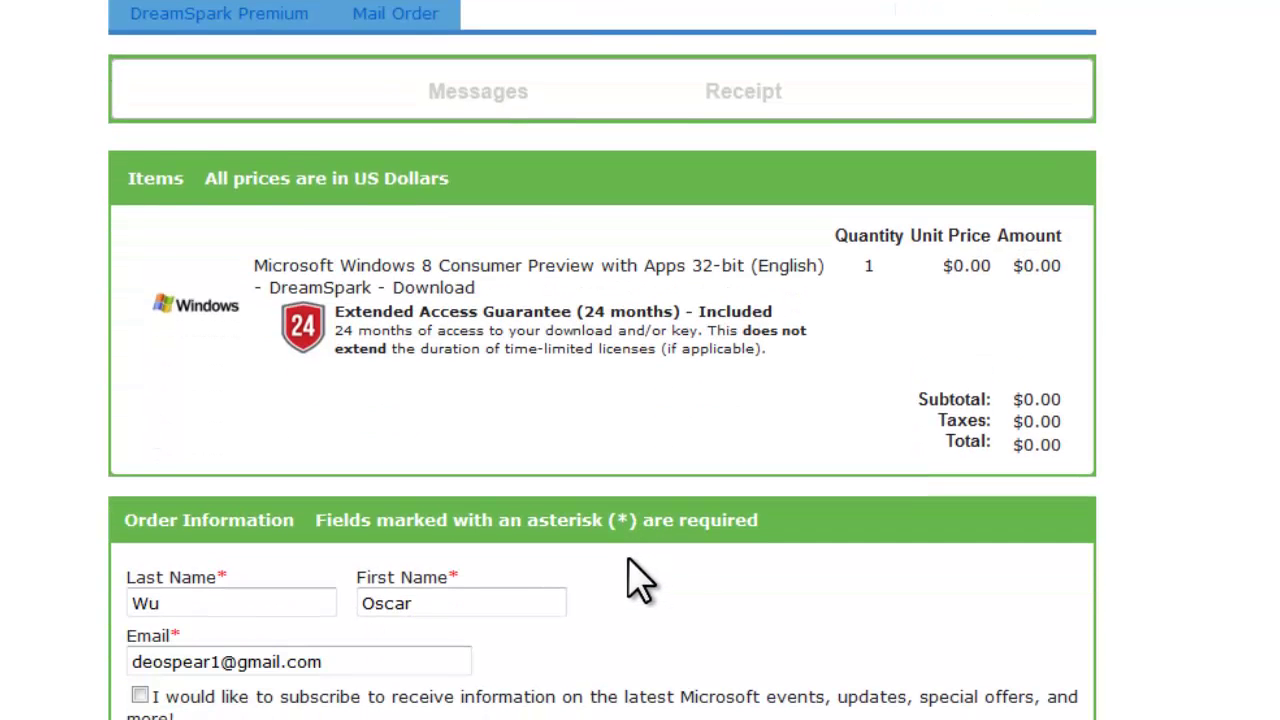
{"action": "scroll", "coordinate": [540, 565], "scroll_direction": "down", "scroll_amount": 2}
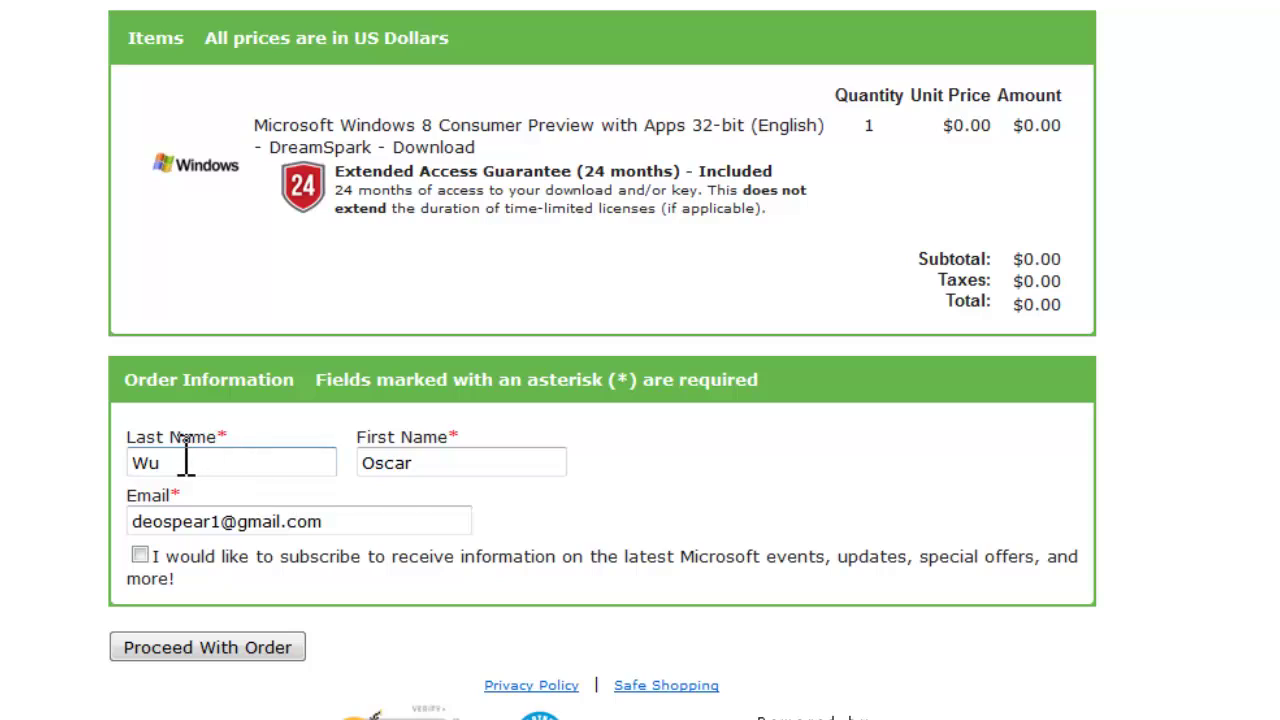
{"action": "left_click", "coordinate": [186, 461]}
{"action": "left_click", "coordinate": [385, 512]}
{"action": "scroll", "coordinate": [480, 645], "scroll_direction": "up", "scroll_amount": 3}
{"action": "scroll", "coordinate": [420, 630], "scroll_direction": "down", "scroll_amount": 3}
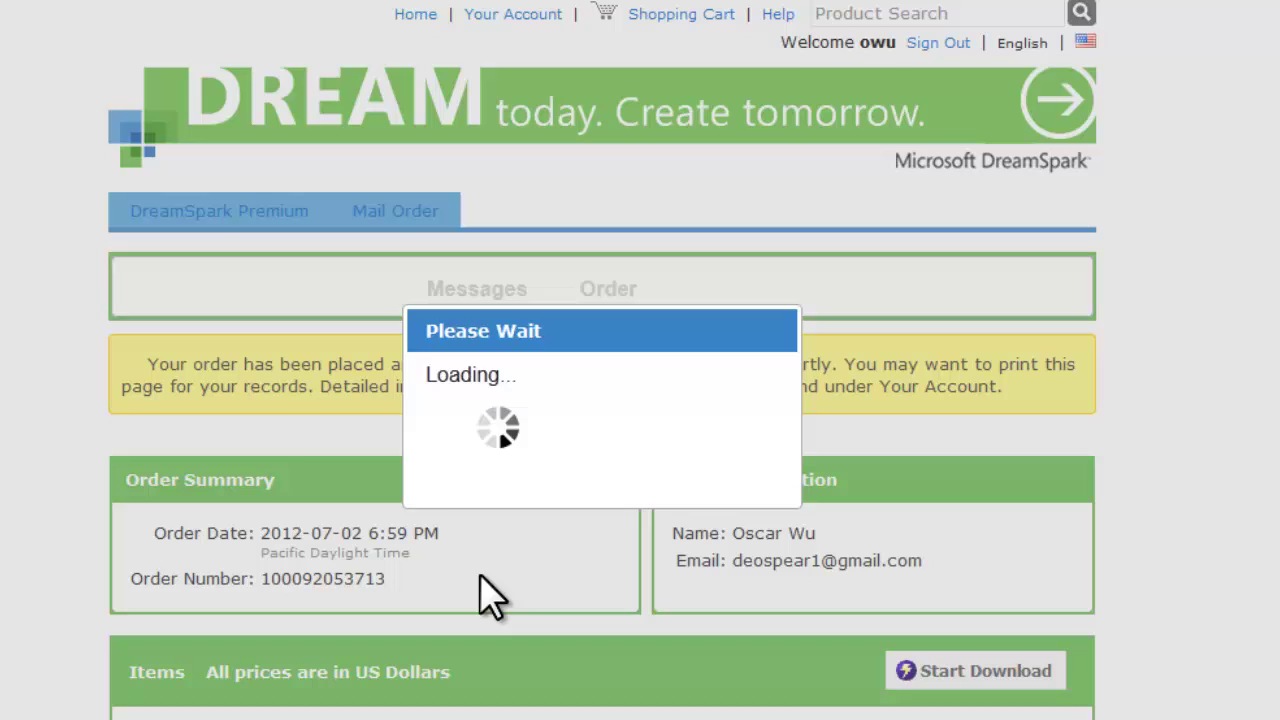
- Scroll to the receipt's Product Key line while the key is still being retrieved
{"action": "scroll", "coordinate": [520, 570], "scroll_direction": "down", "scroll_amount": 3}
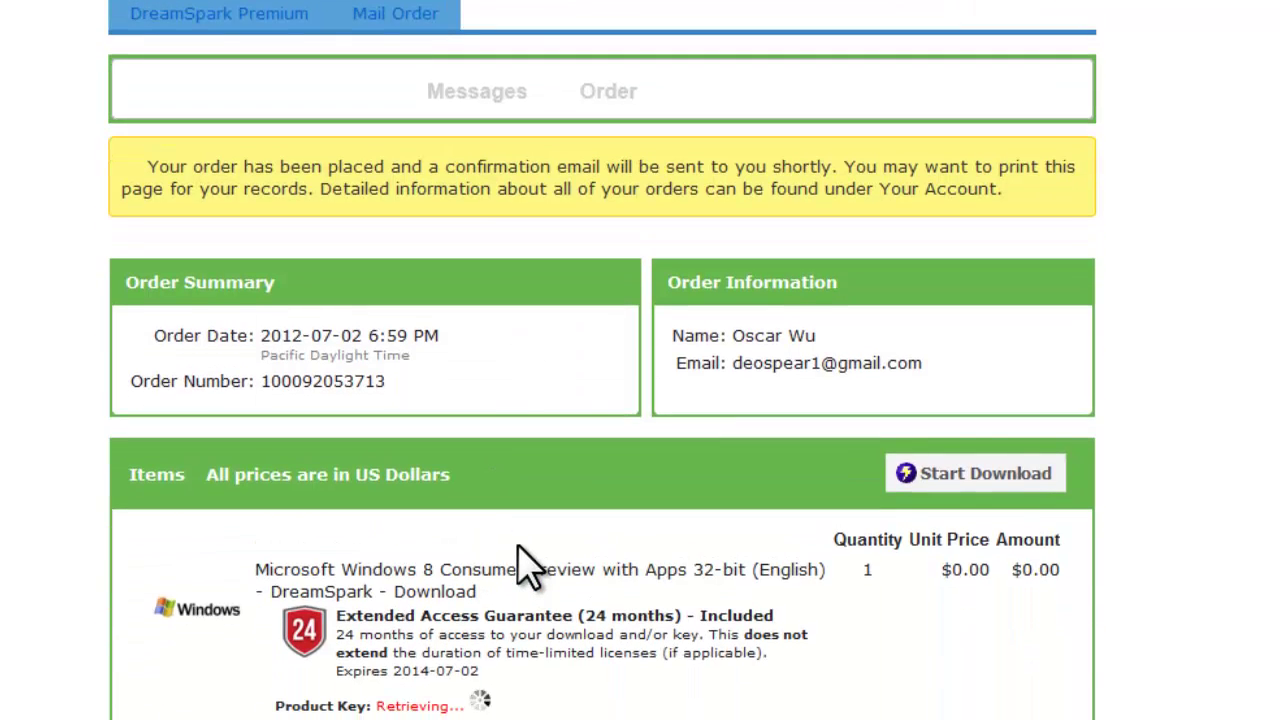
{"action": "scroll", "coordinate": [343, 500], "scroll_direction": "down", "scroll_amount": 4}
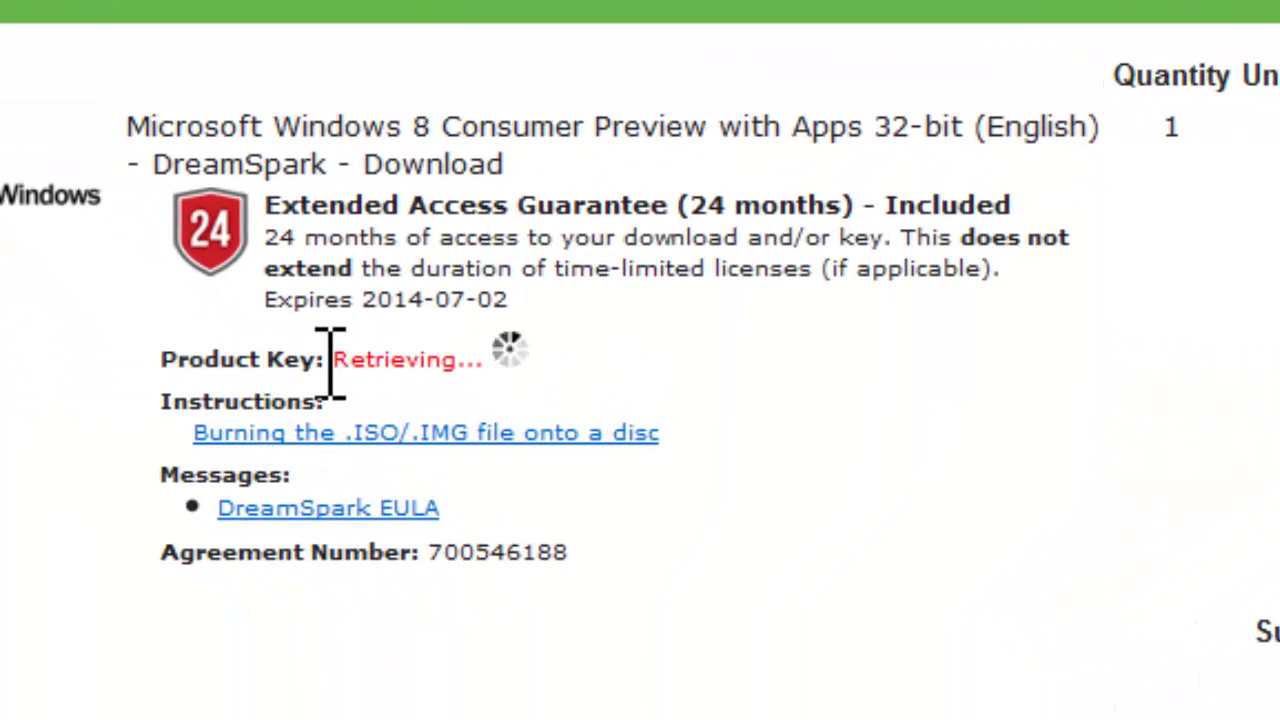
{"action": "left_click_drag", "start_coordinate": [342, 375], "coordinate": [506, 381]}
{"action": "left_click", "coordinate": [556, 363]}
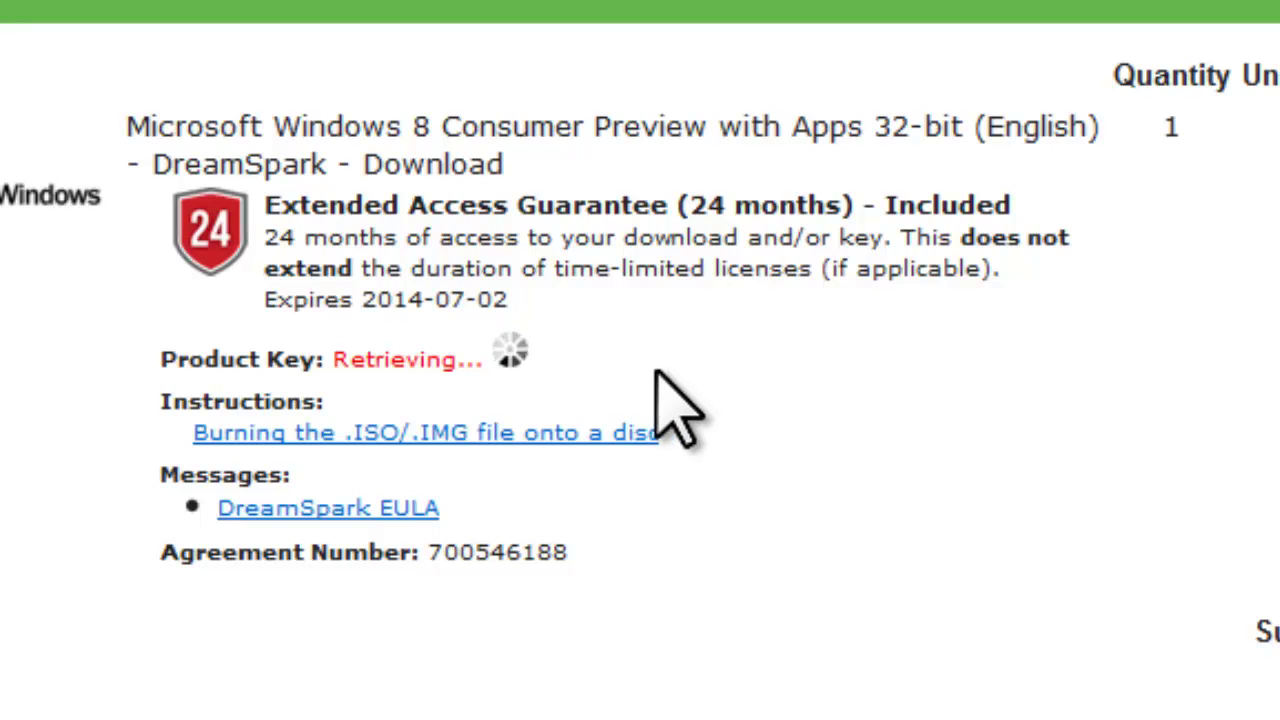
- Once the Windows 8 Consumer Preview product key appears, select it for copying
{"action": "scroll", "coordinate": [658, 366], "scroll_direction": "down", "scroll_amount": 3}
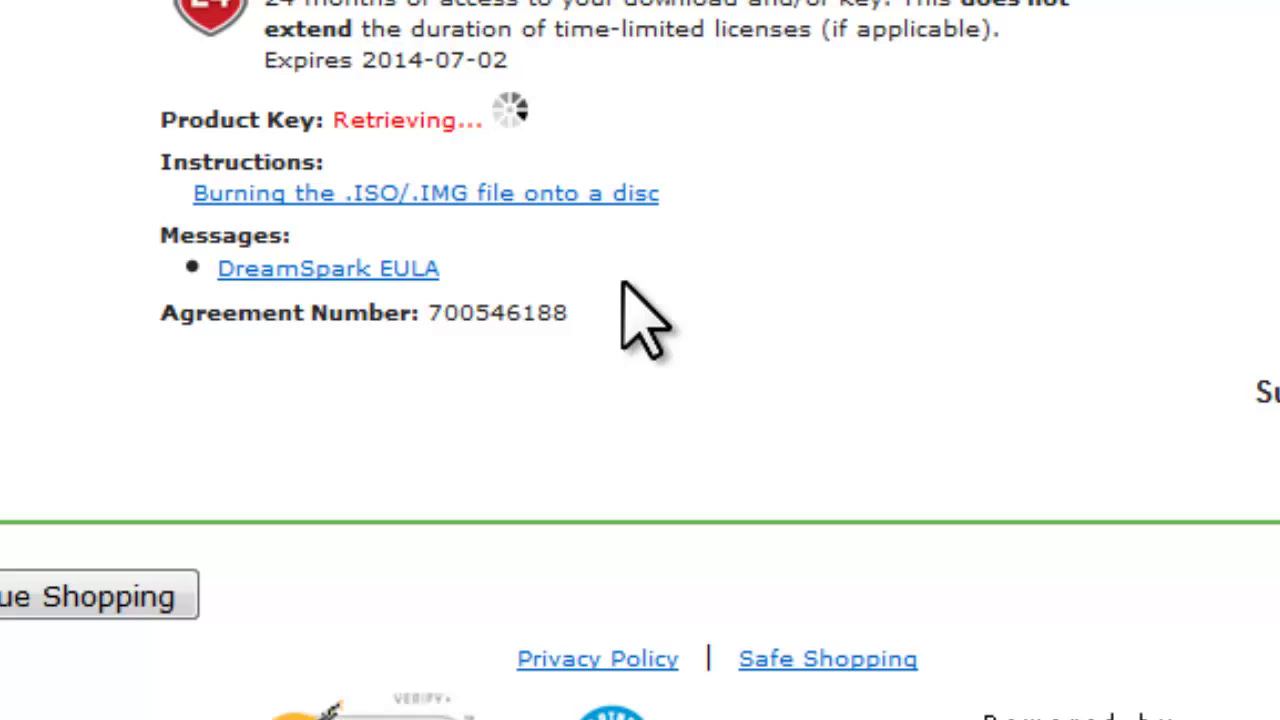
{"action": "scroll", "coordinate": [640, 318], "scroll_direction": "up", "scroll_amount": 8}
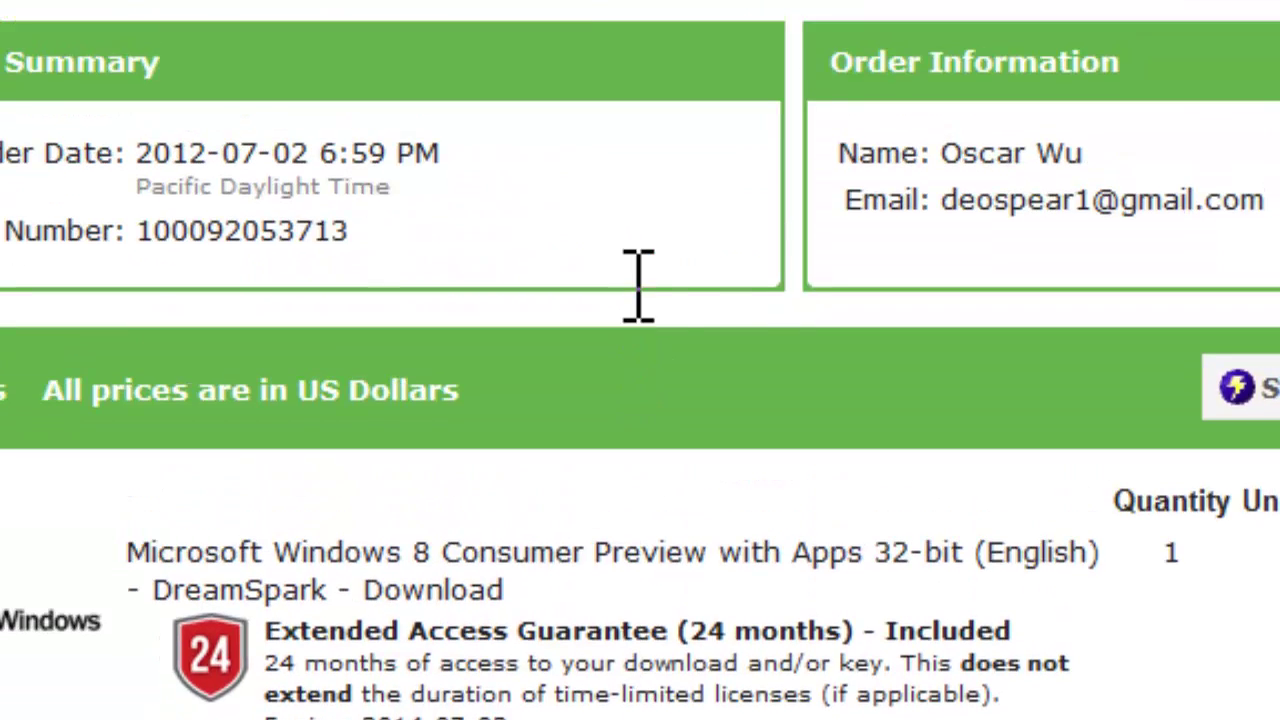
{"action": "scroll", "coordinate": [640, 300], "scroll_direction": "down", "scroll_amount": 4}
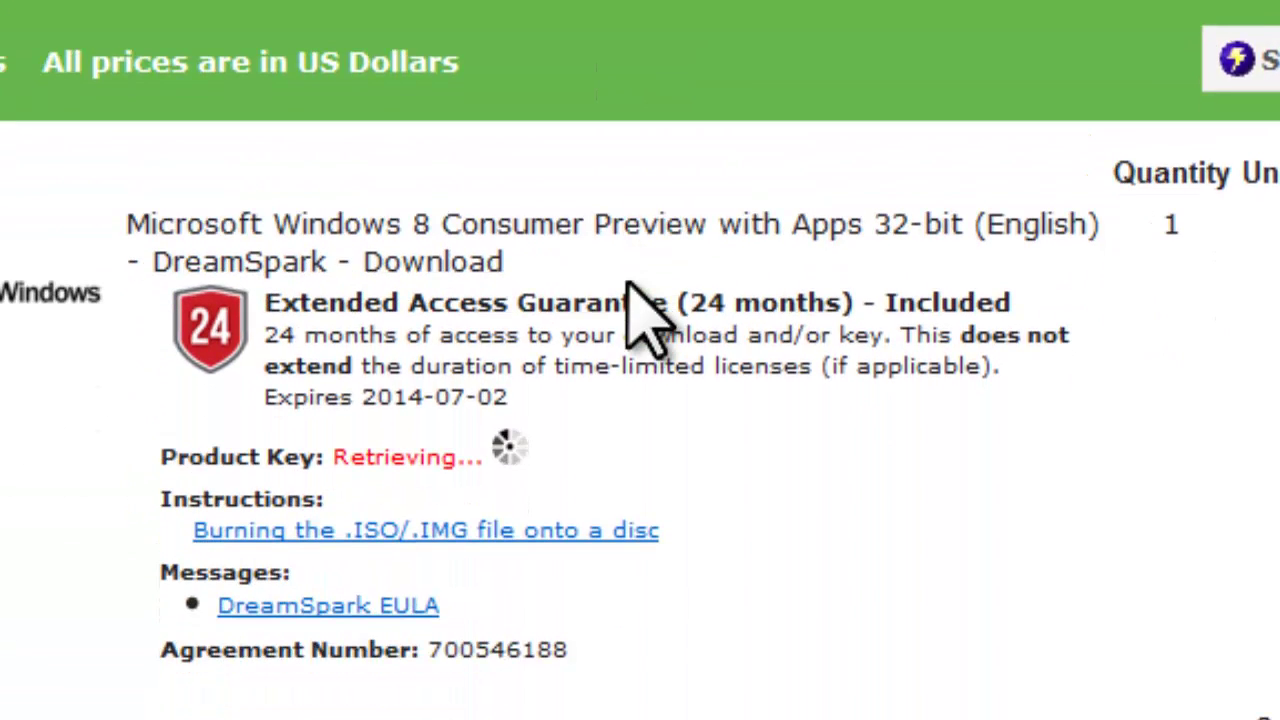
{"action": "scroll", "coordinate": [630, 290], "scroll_direction": "down", "scroll_amount": 3}
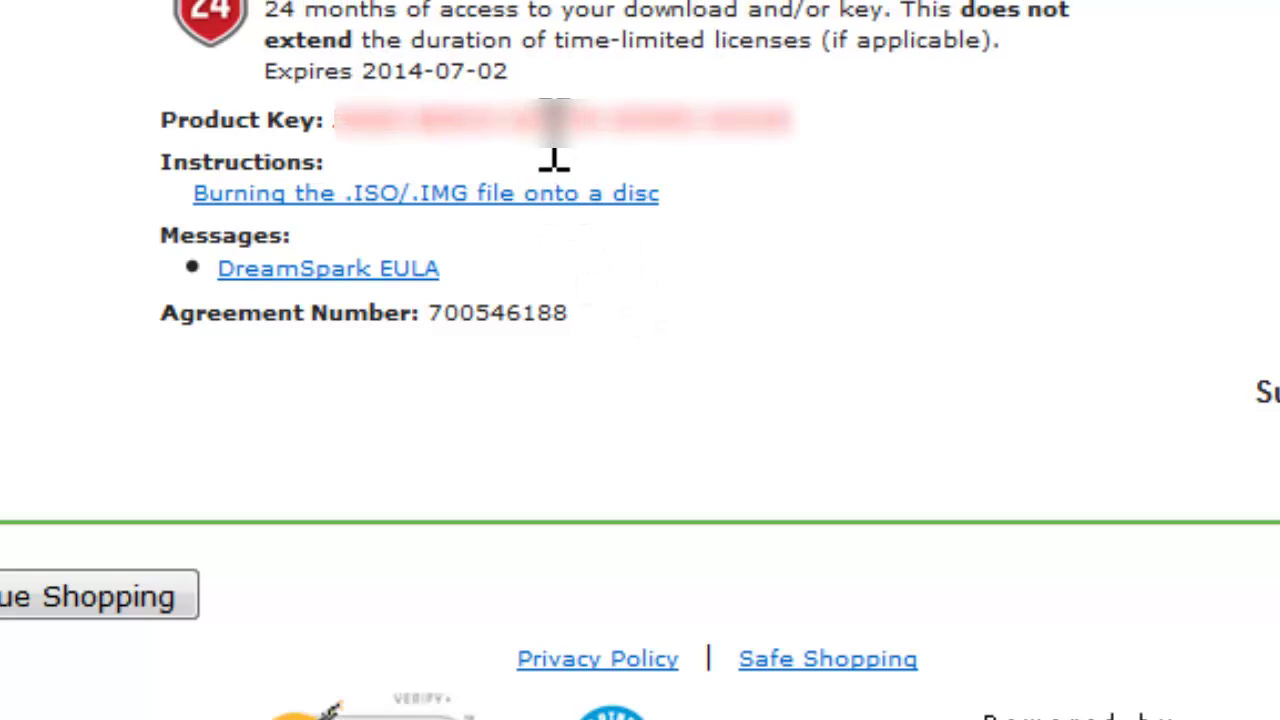
{"action": "left_click_drag", "start_coordinate": [780, 125], "coordinate": [757, 157]}
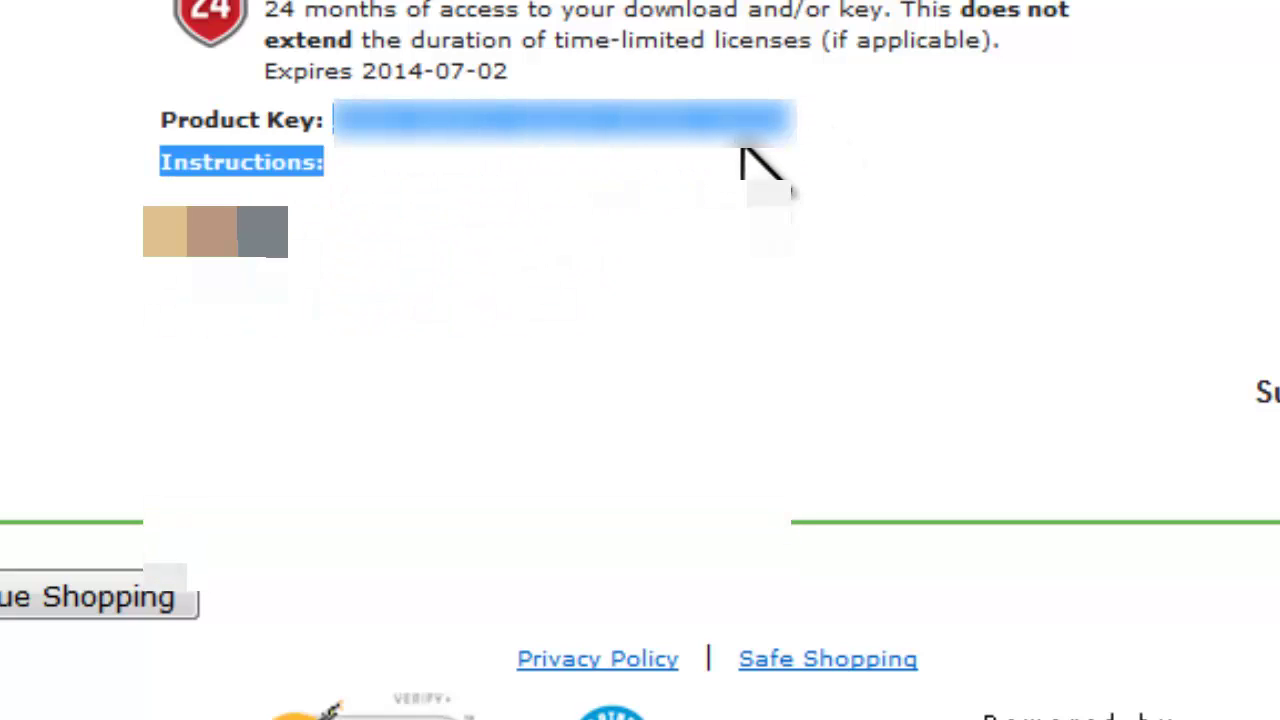
{"action": "left_click", "coordinate": [790, 158]}
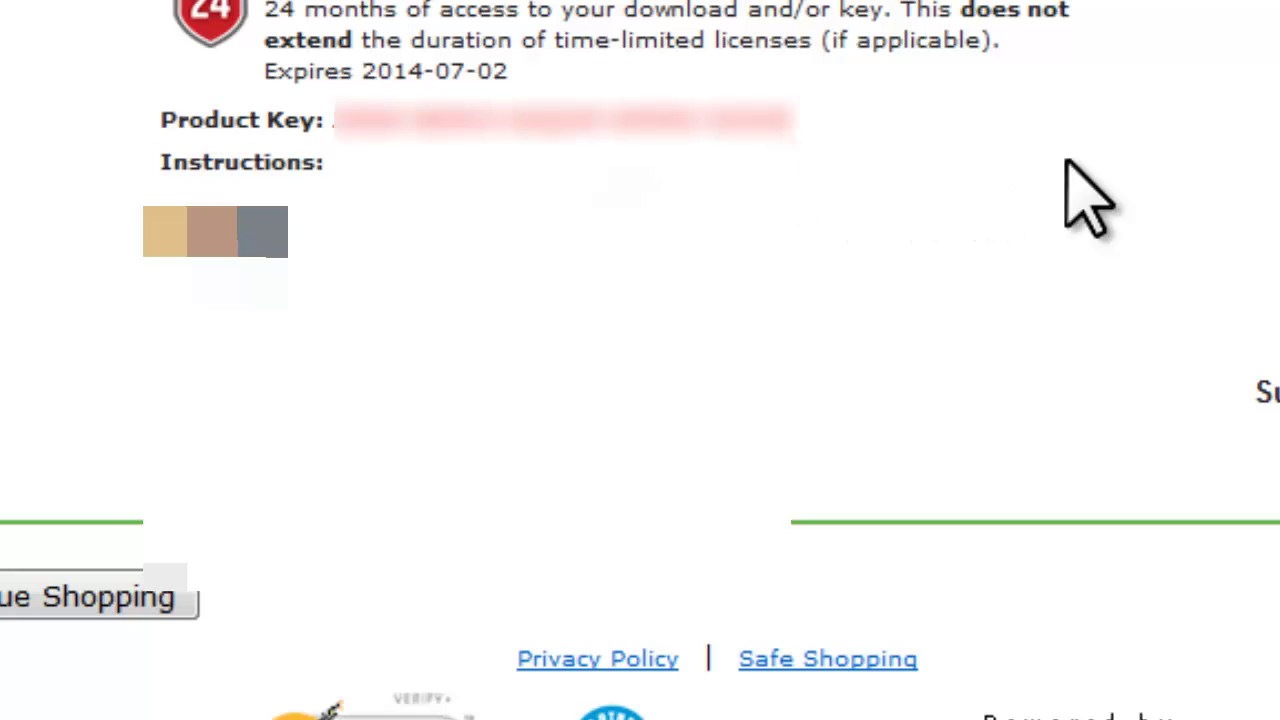
- Start the software download and save the Secure Download Manager installer SDM_EN.msi to disk
{"action": "scroll", "coordinate": [799, 372], "scroll_direction": "up", "scroll_amount": 3}
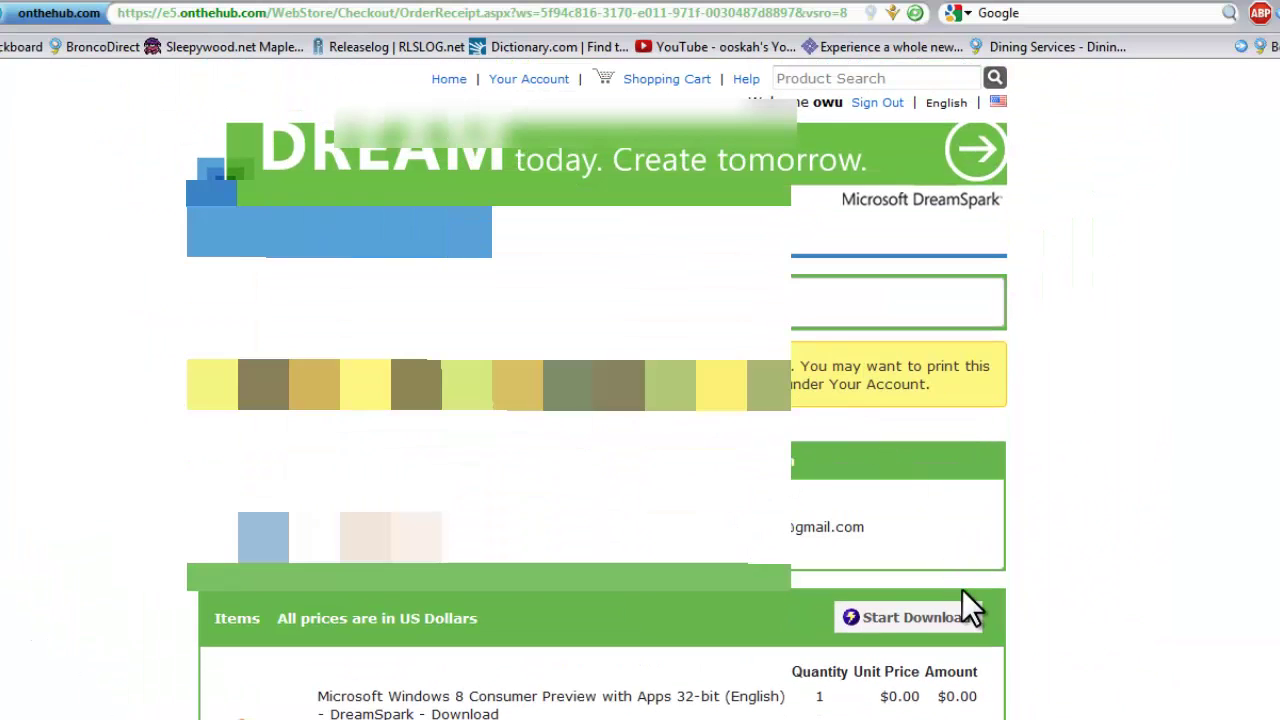
{"action": "left_click", "coordinate": [948, 612]}
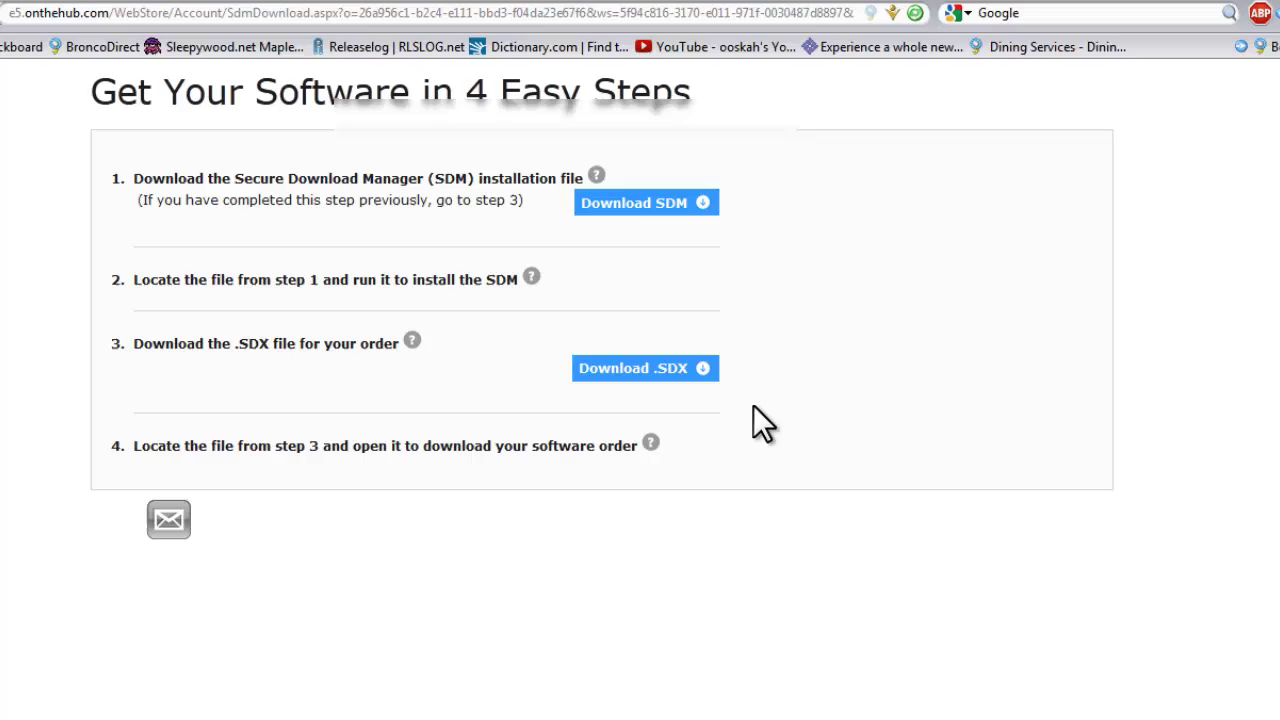
{"action": "left_click_drag", "start_coordinate": [172, 178], "coordinate": [326, 182]}
{"action": "left_click", "coordinate": [381, 207]}
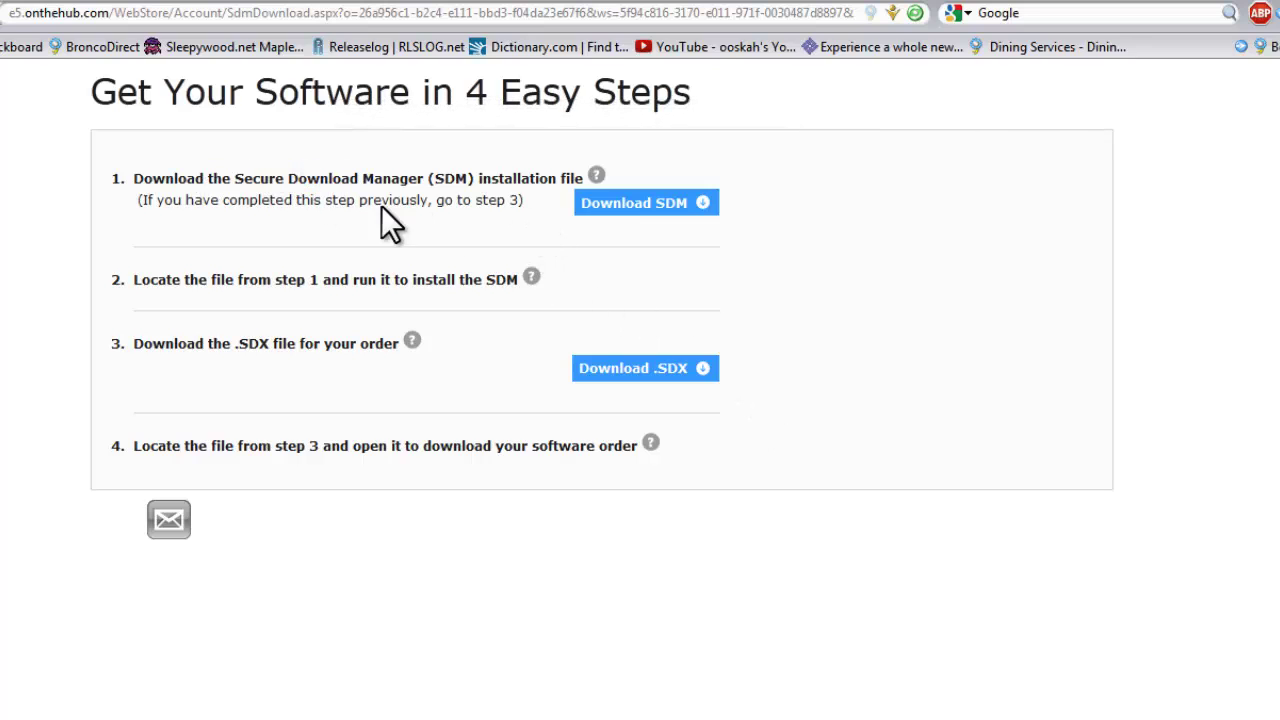
{"action": "left_click", "coordinate": [640, 205]}
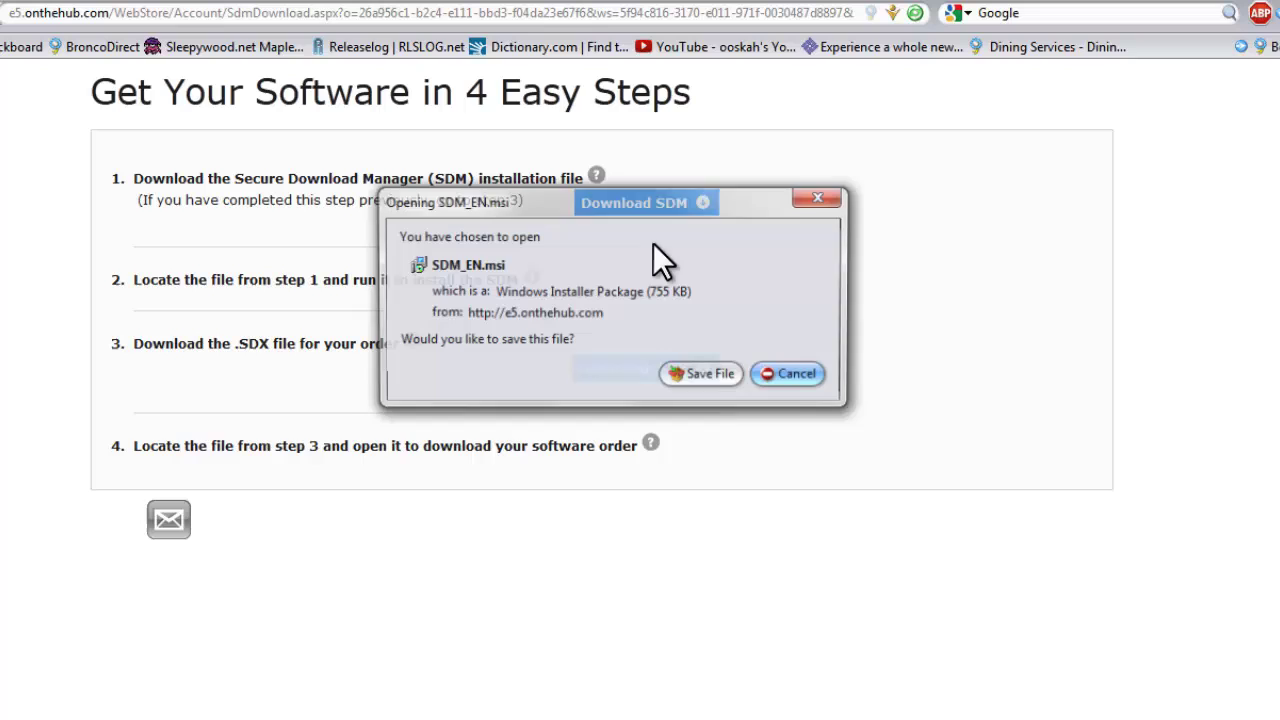
{"action": "left_click", "coordinate": [700, 376]}
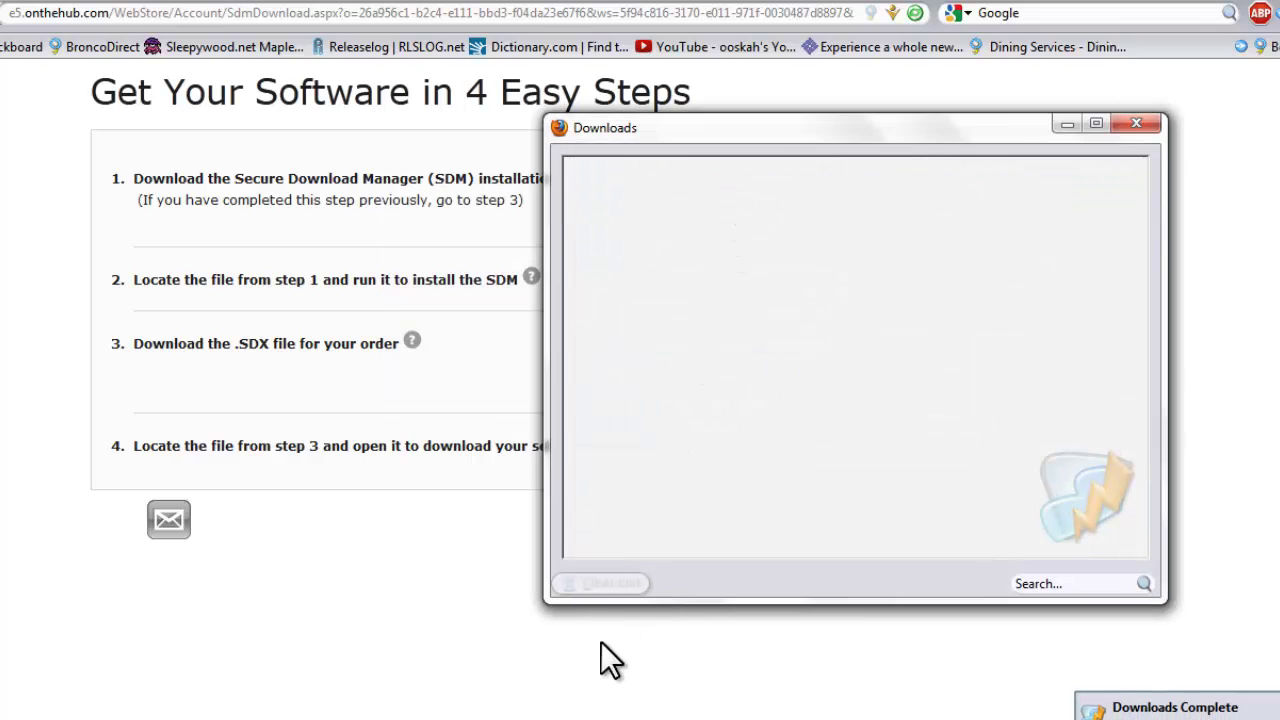
- Show the desktop and run the SDM_EN installer, confirming the security warning
{"action": "right_click", "coordinate": [578, 715]}
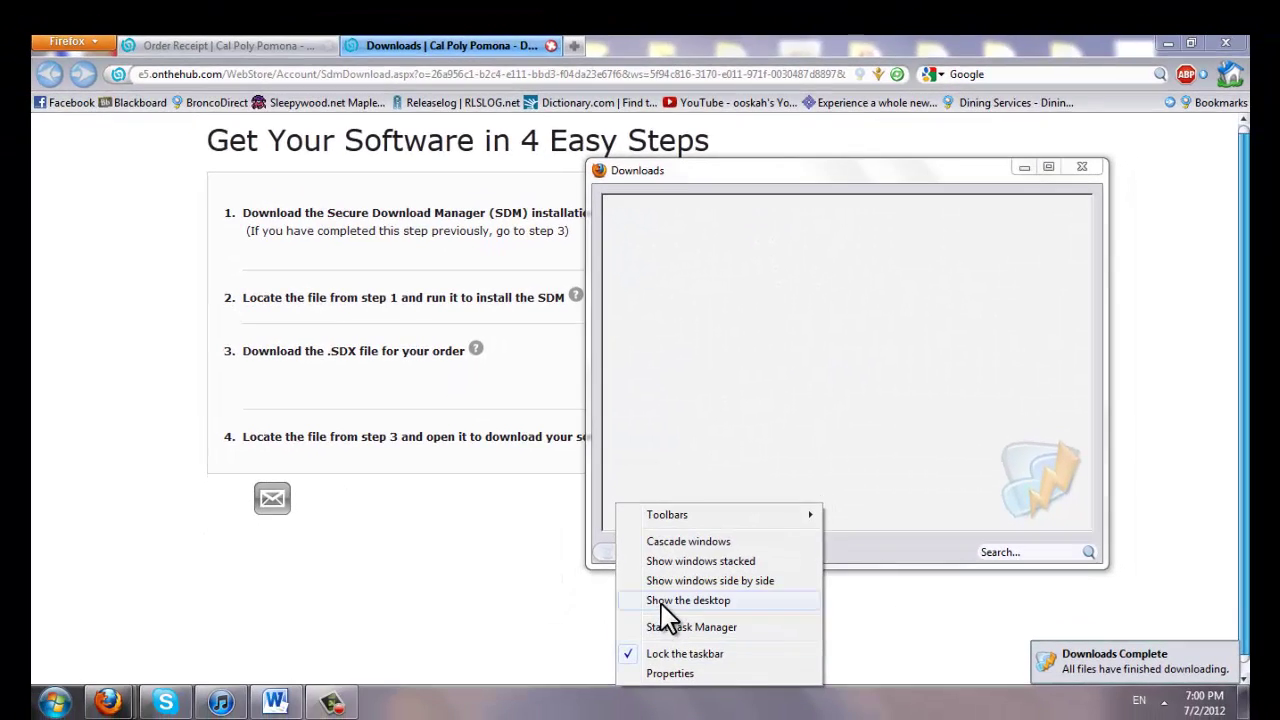
{"action": "left_click", "coordinate": [661, 603]}
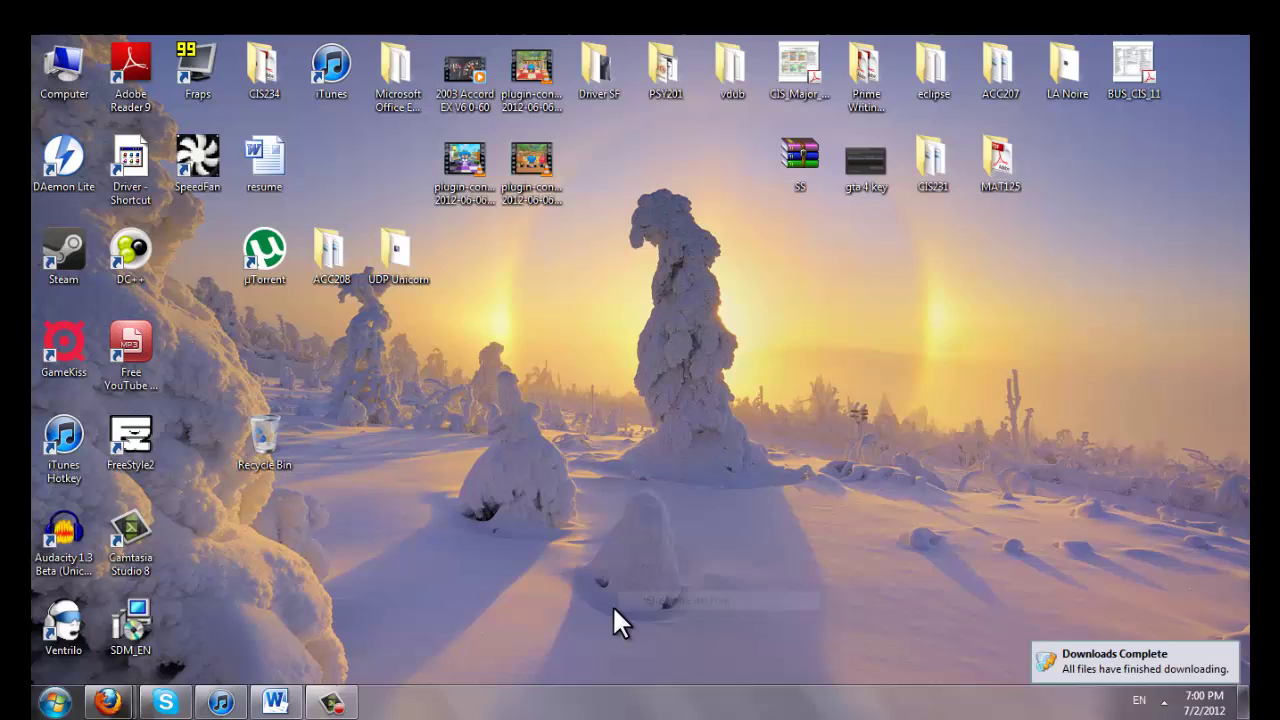
{"action": "double_click", "coordinate": [140, 632]}
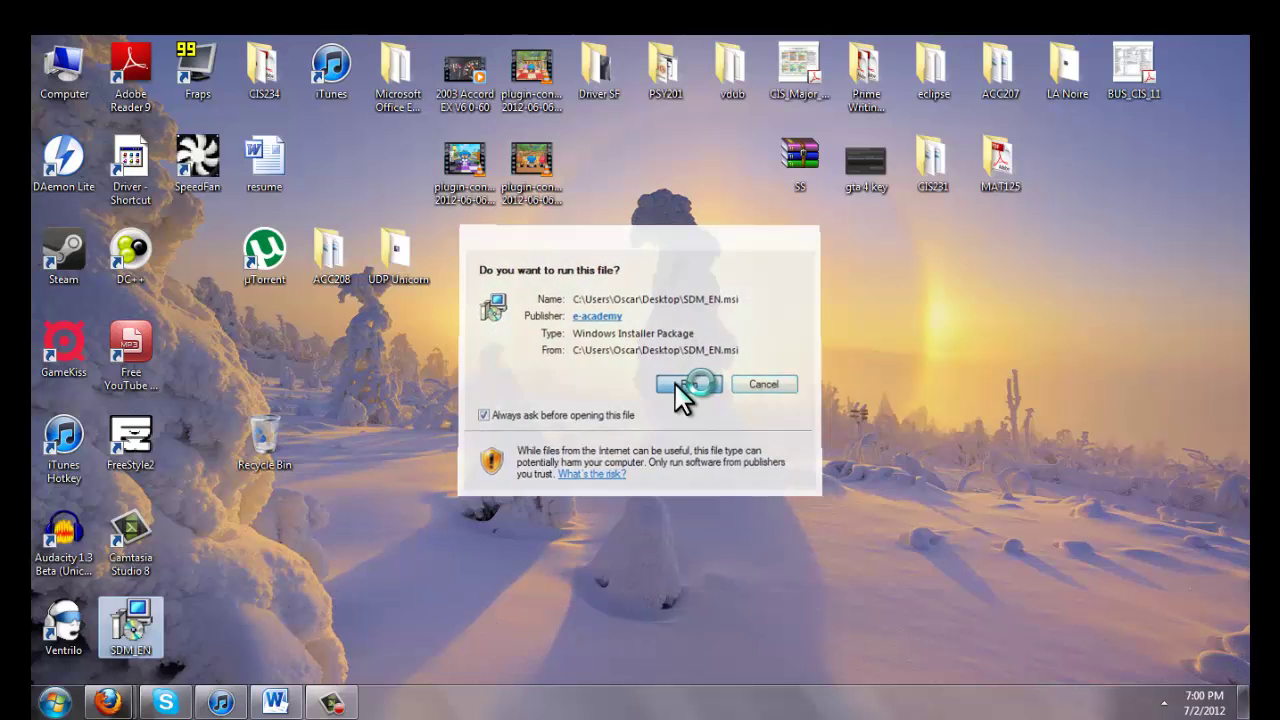
{"action": "left_click", "coordinate": [678, 386]}
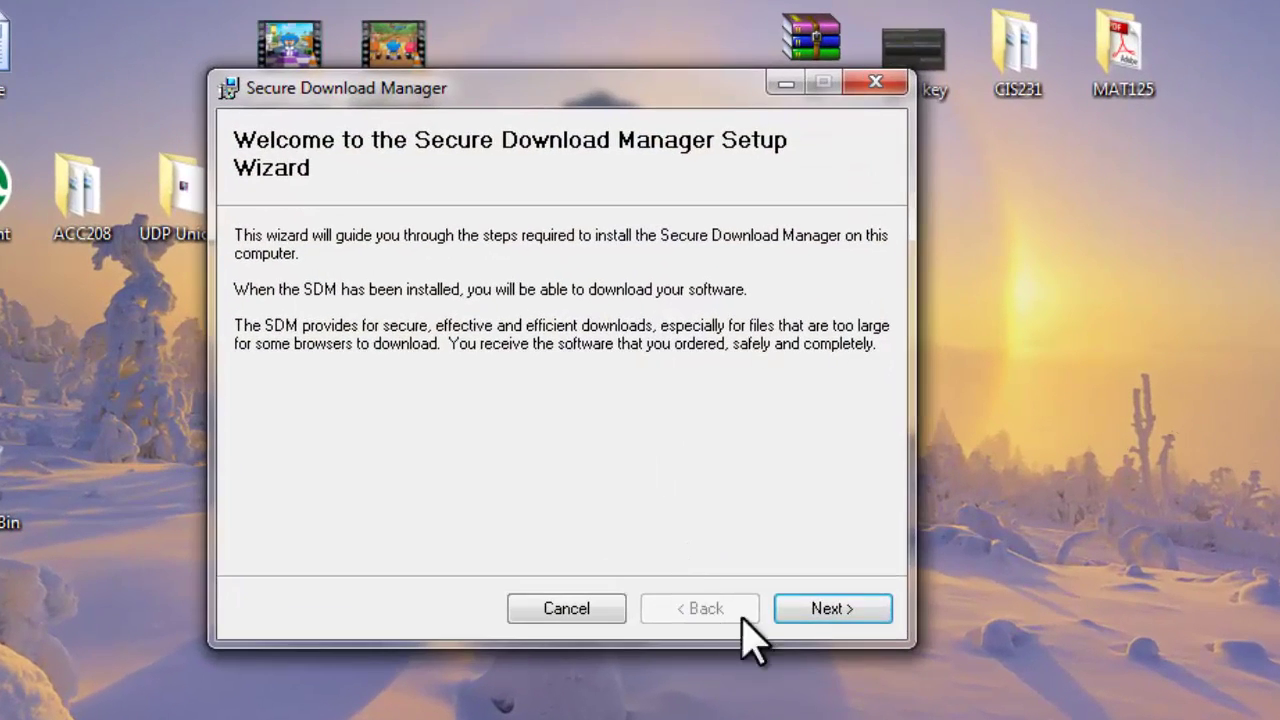
- Accept the license, install into the default folder, and close the finished setup wizard
{"action": "left_click", "coordinate": [790, 583]}
{"action": "left_click", "coordinate": [552, 551]}
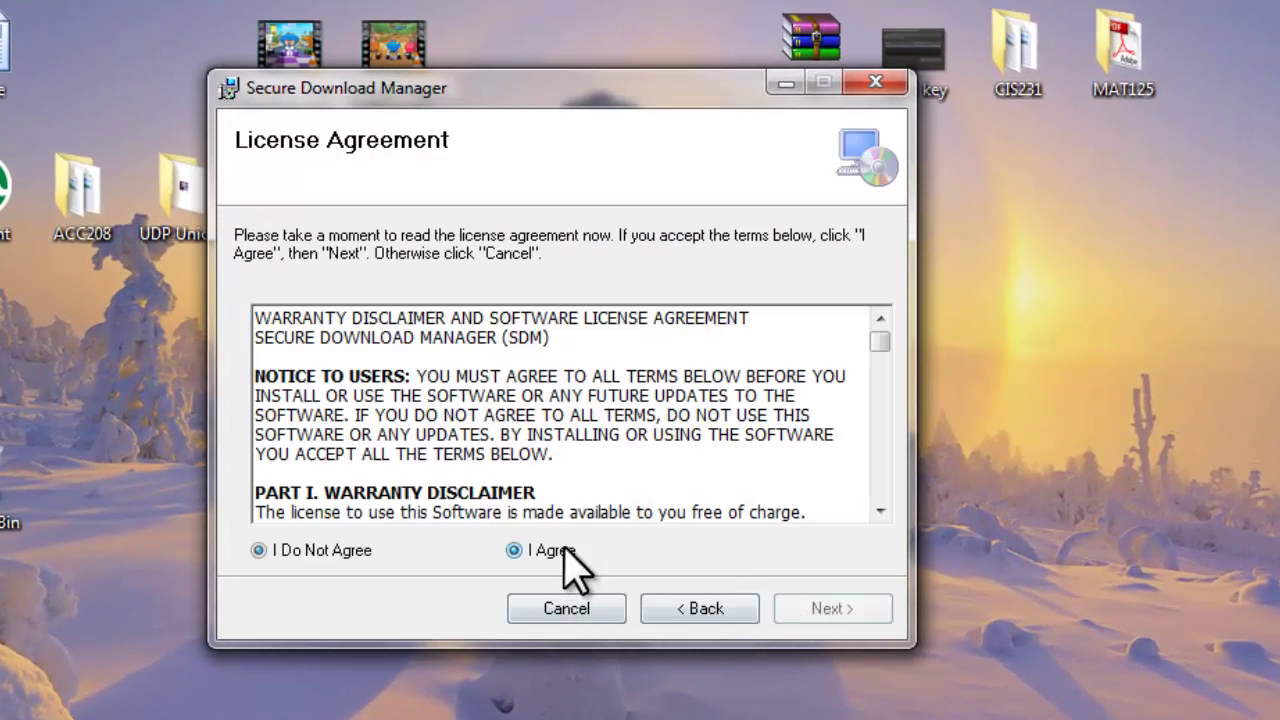
{"action": "left_click", "coordinate": [788, 608]}
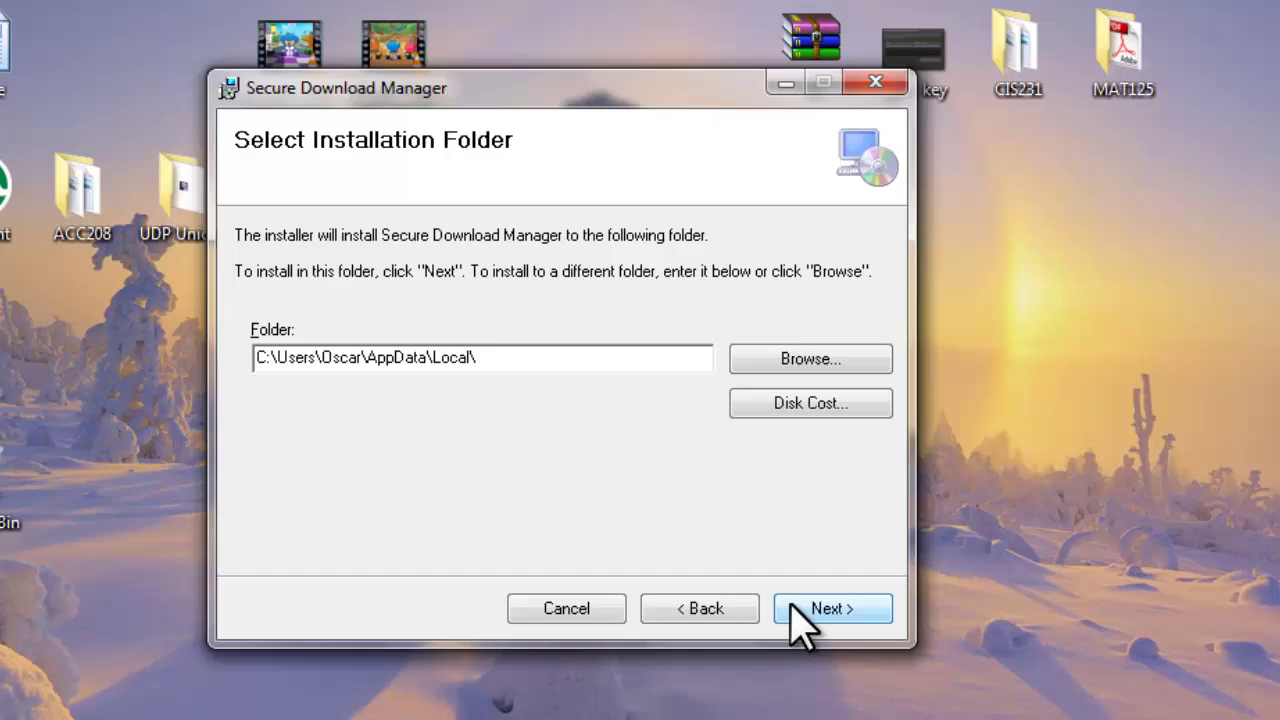
{"action": "left_click", "coordinate": [788, 608]}
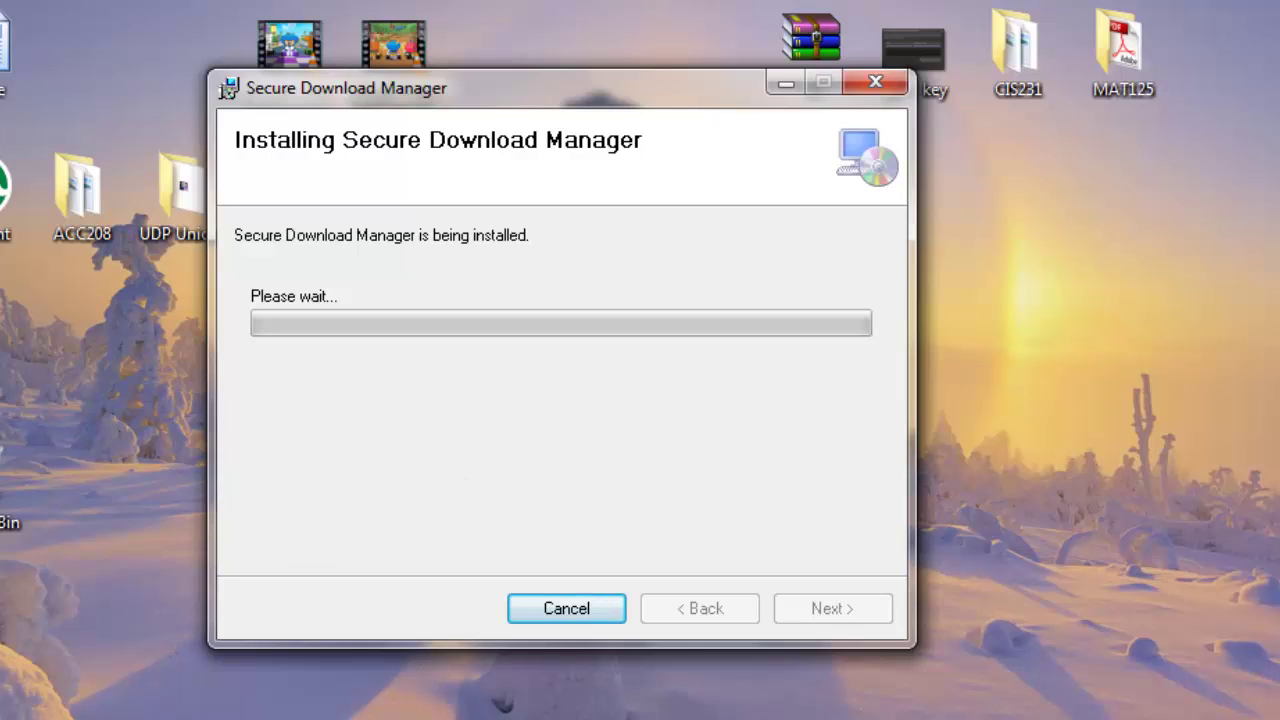
{"action": "key", "text": "F10"}
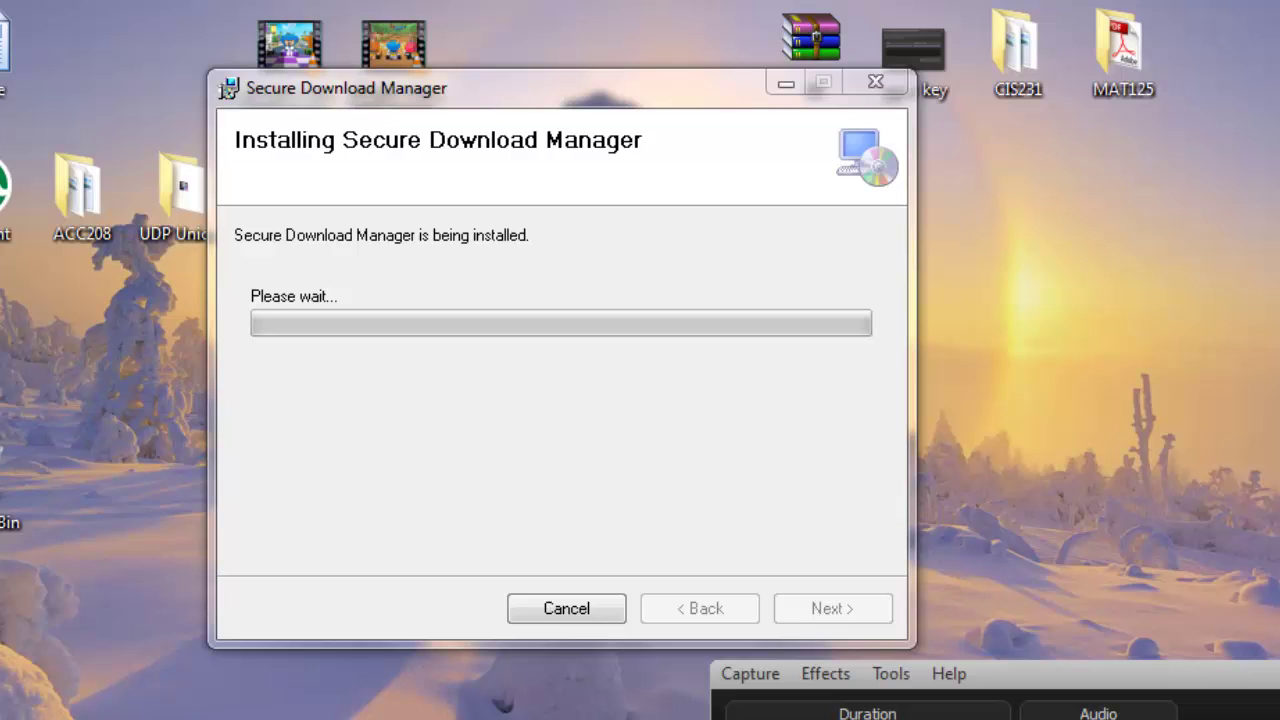
{"action": "key", "text": "F10"}
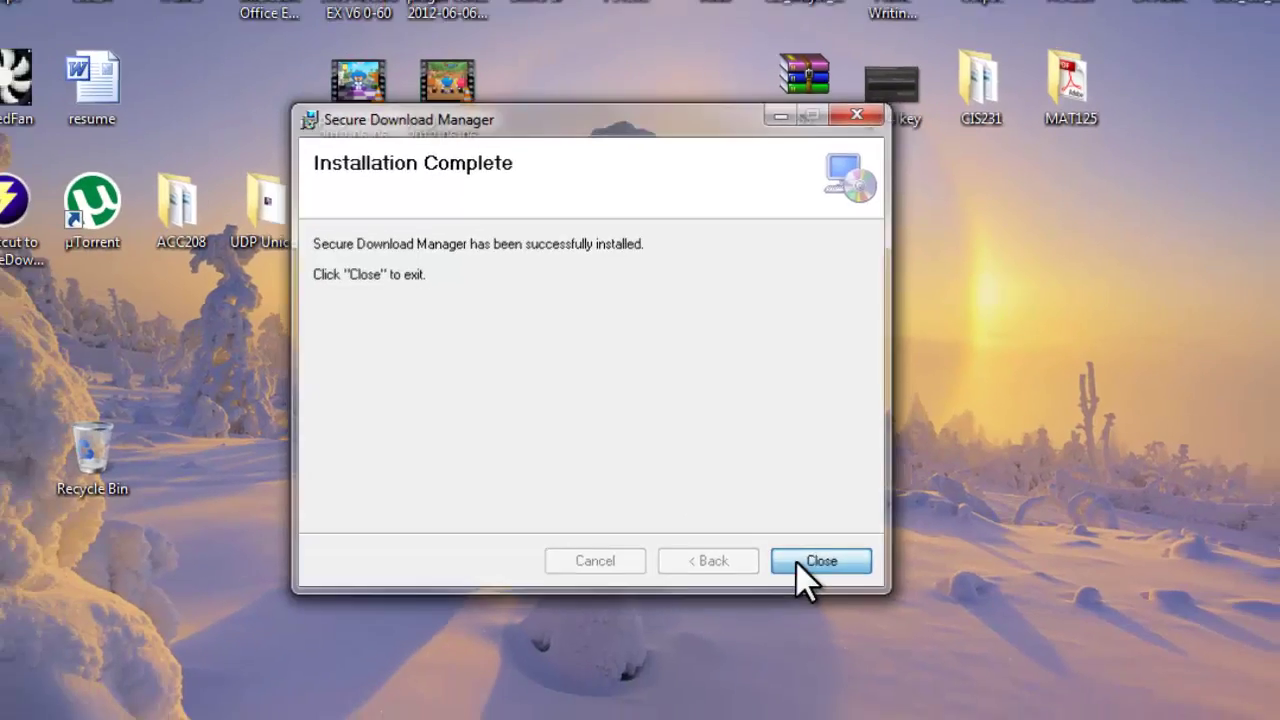
{"action": "left_click", "coordinate": [812, 594]}
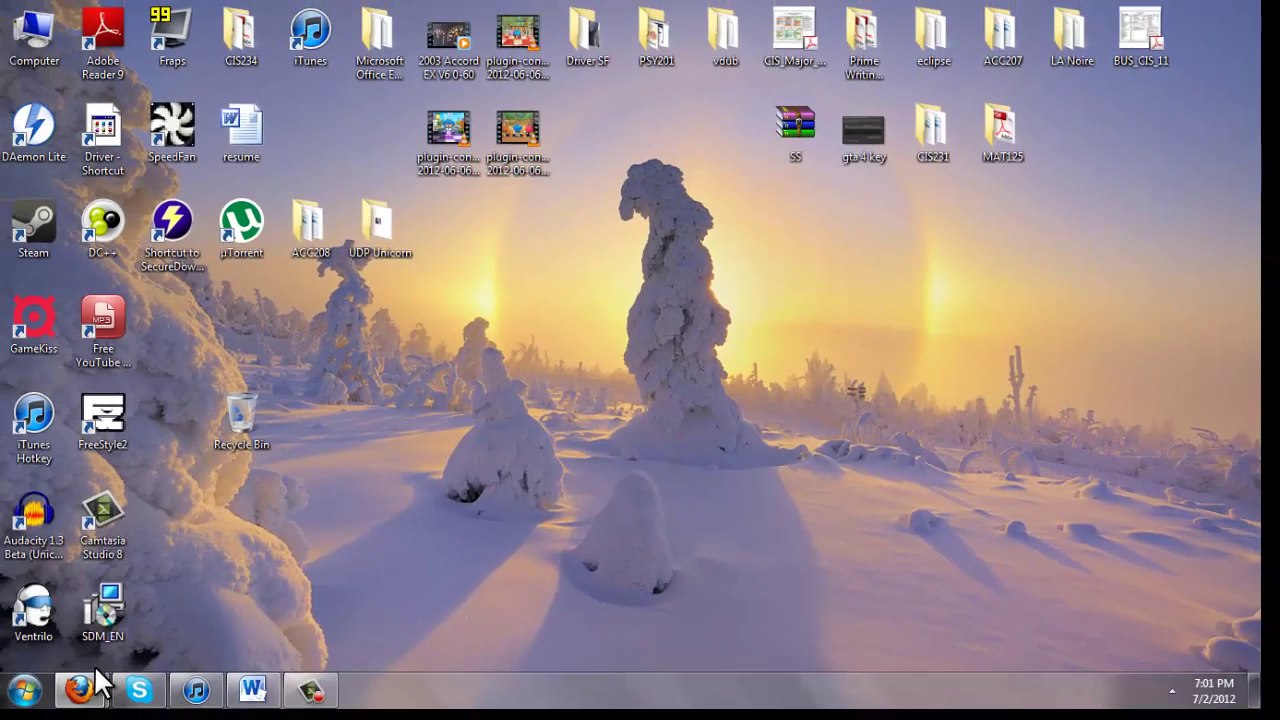
- Back in Firefox, download the order's .SDX file and open it with SecureDownloadManager
{"action": "mouse_move", "coordinate": [81, 699]}
{"action": "left_click", "coordinate": [129, 631]}
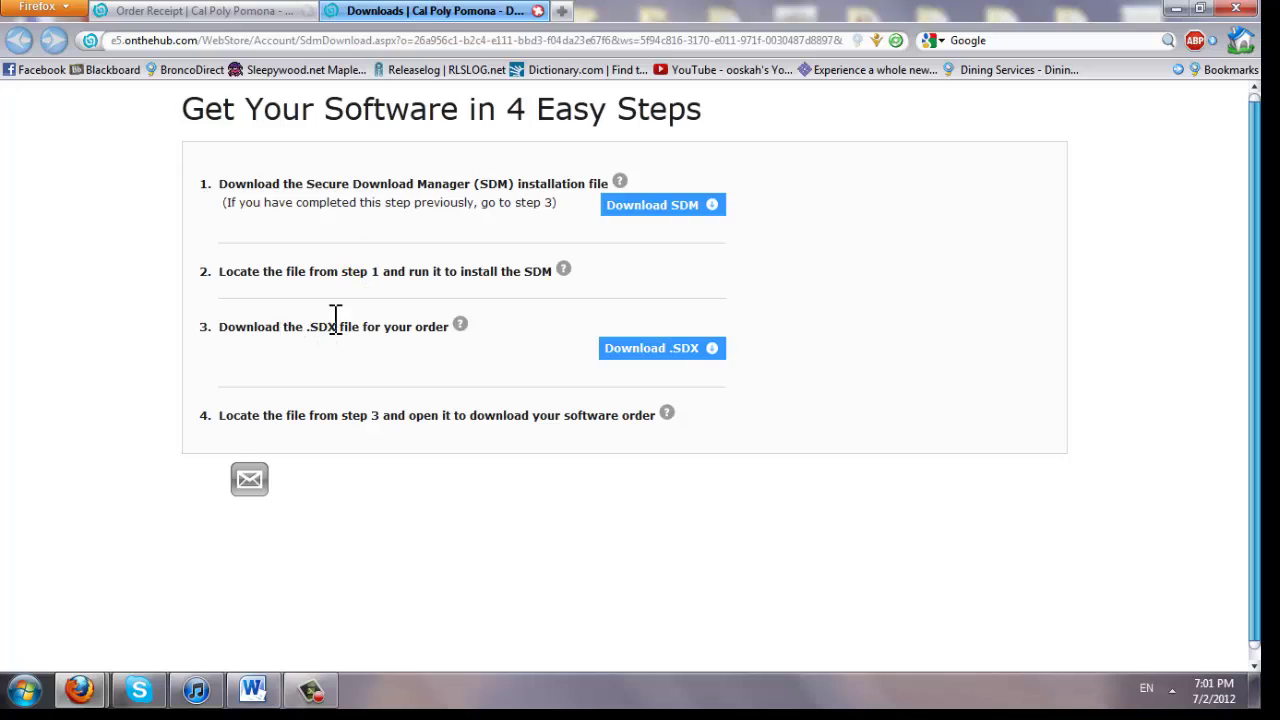
{"action": "left_click_drag", "start_coordinate": [272, 327], "coordinate": [386, 327]}
{"action": "left_click", "coordinate": [388, 327]}
{"action": "left_click", "coordinate": [640, 350]}
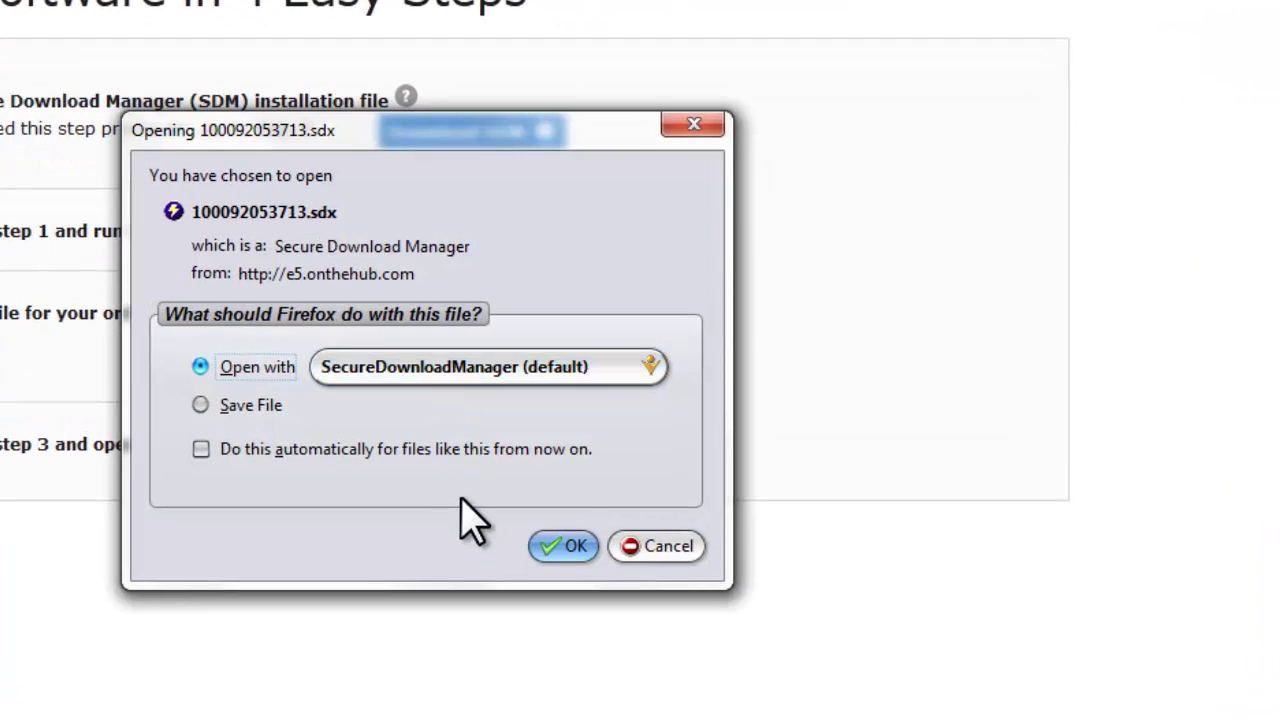
{"action": "left_click_drag", "start_coordinate": [315, 134], "coordinate": [838, 111]}
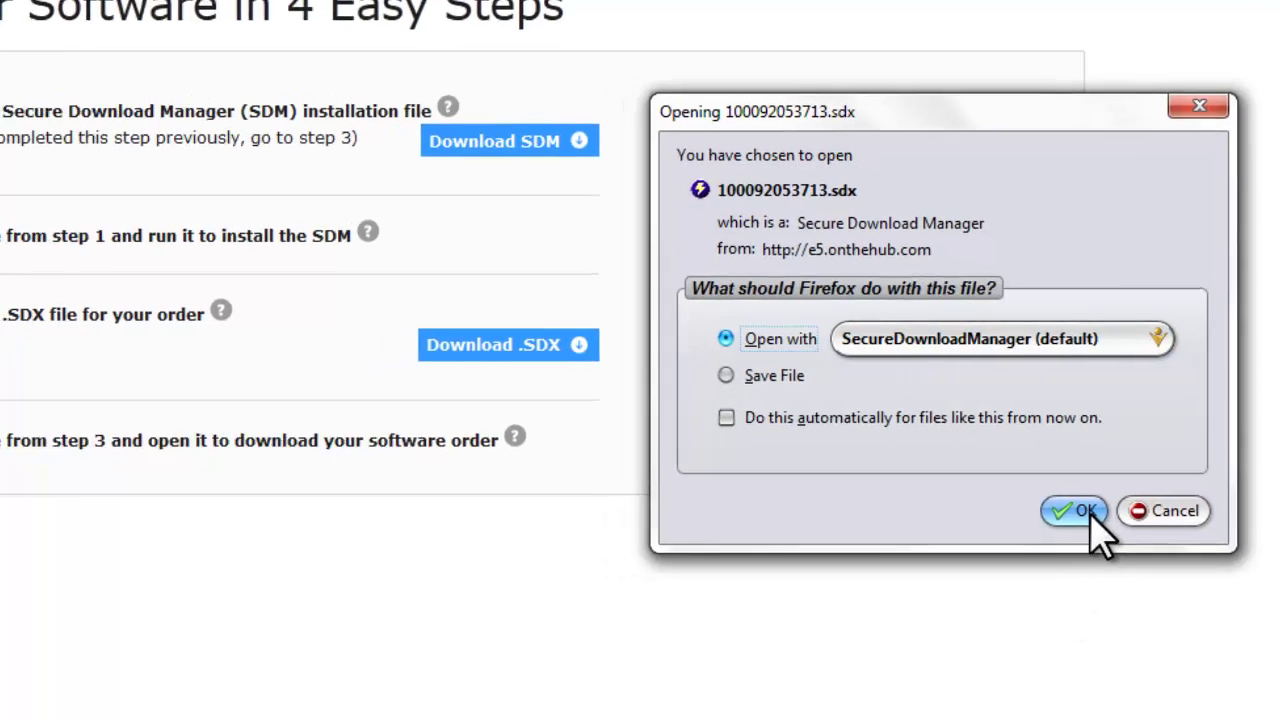
{"action": "left_click", "coordinate": [1120, 494]}
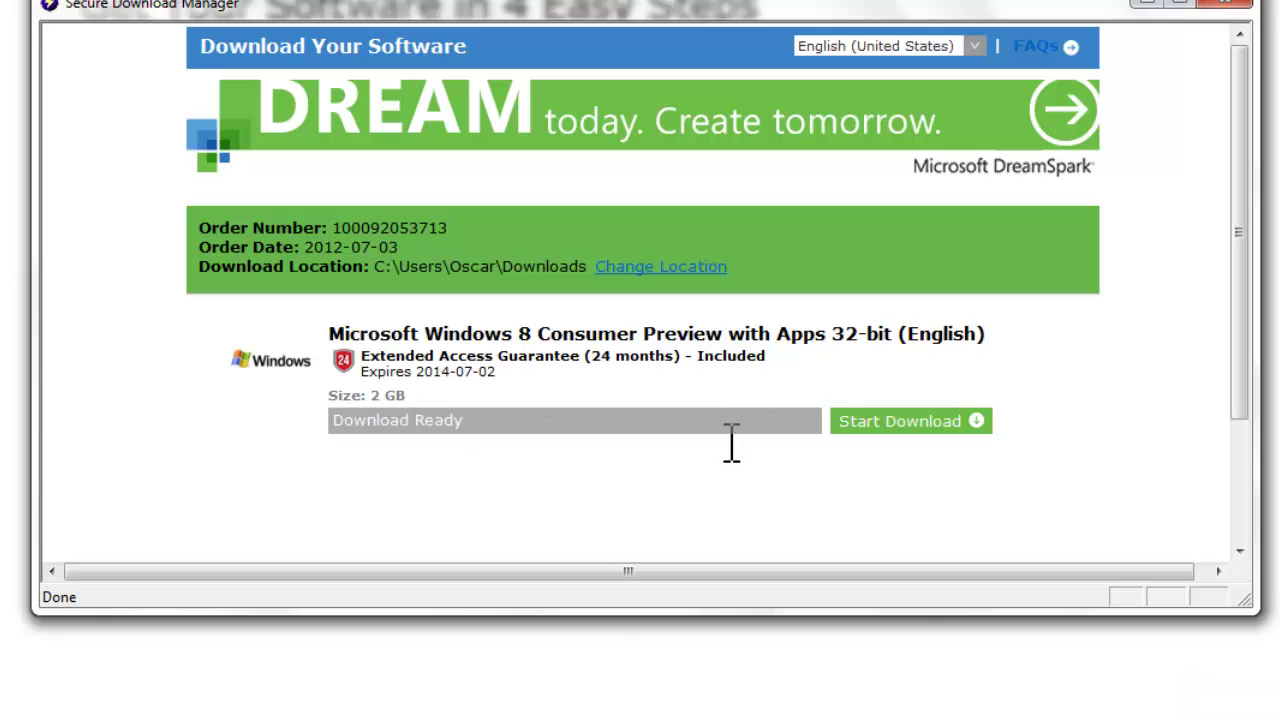
- Start the 2 GB Windows 8 Consumer Preview with Apps 32-bit download and let it reach Done
{"action": "left_click", "coordinate": [920, 423]}
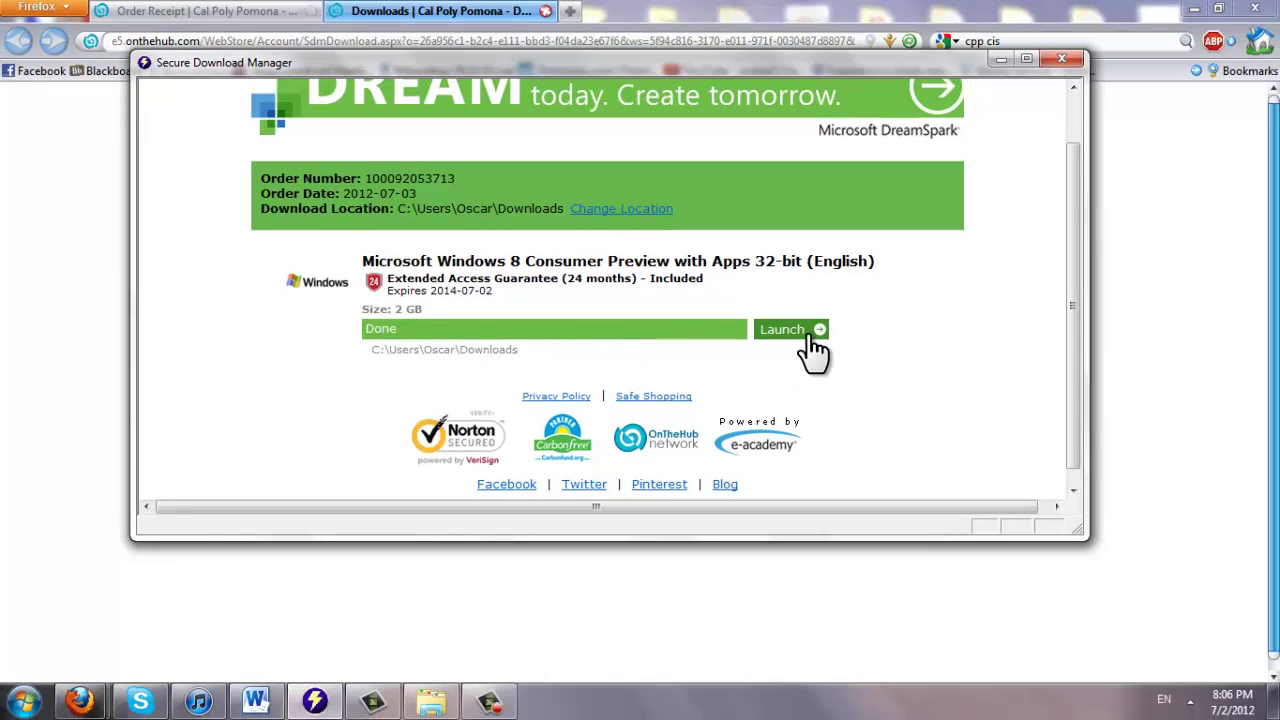
- Open the download folder to see the 2.52 GB Windows 8 ISO, then show the desktop
{"action": "left_click", "coordinate": [813, 336]}
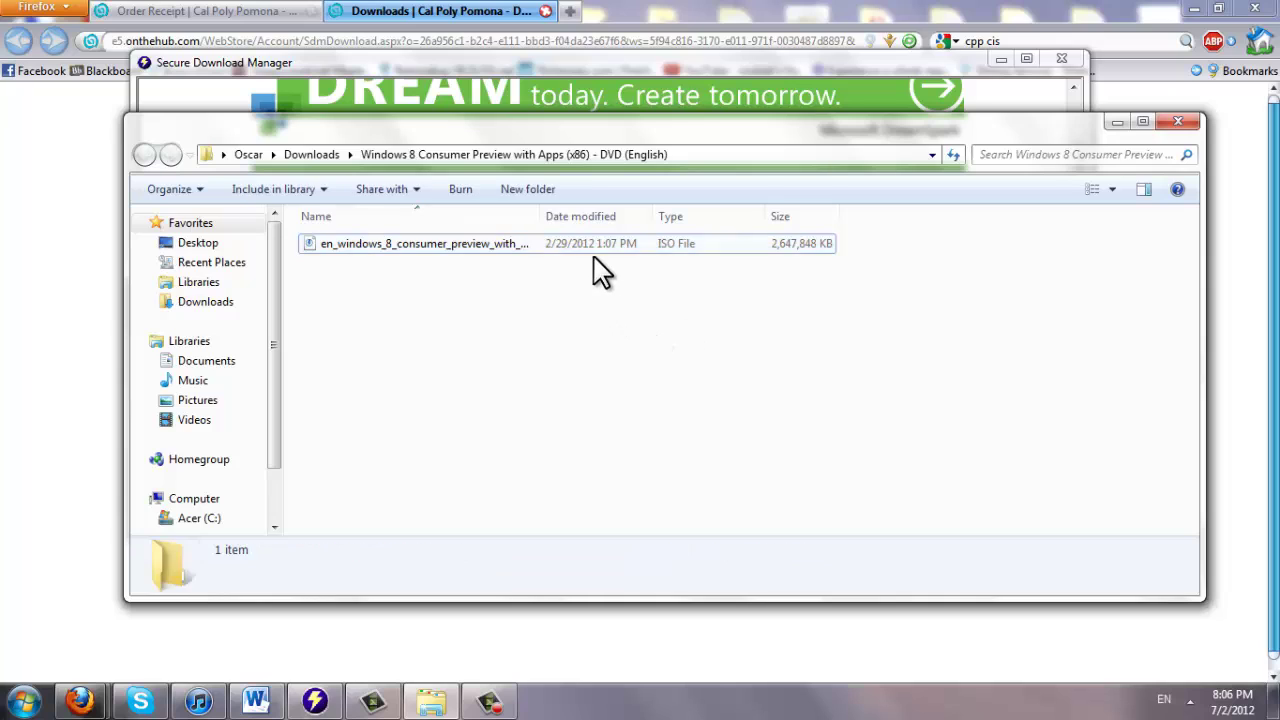
{"action": "left_click", "coordinate": [579, 243]}
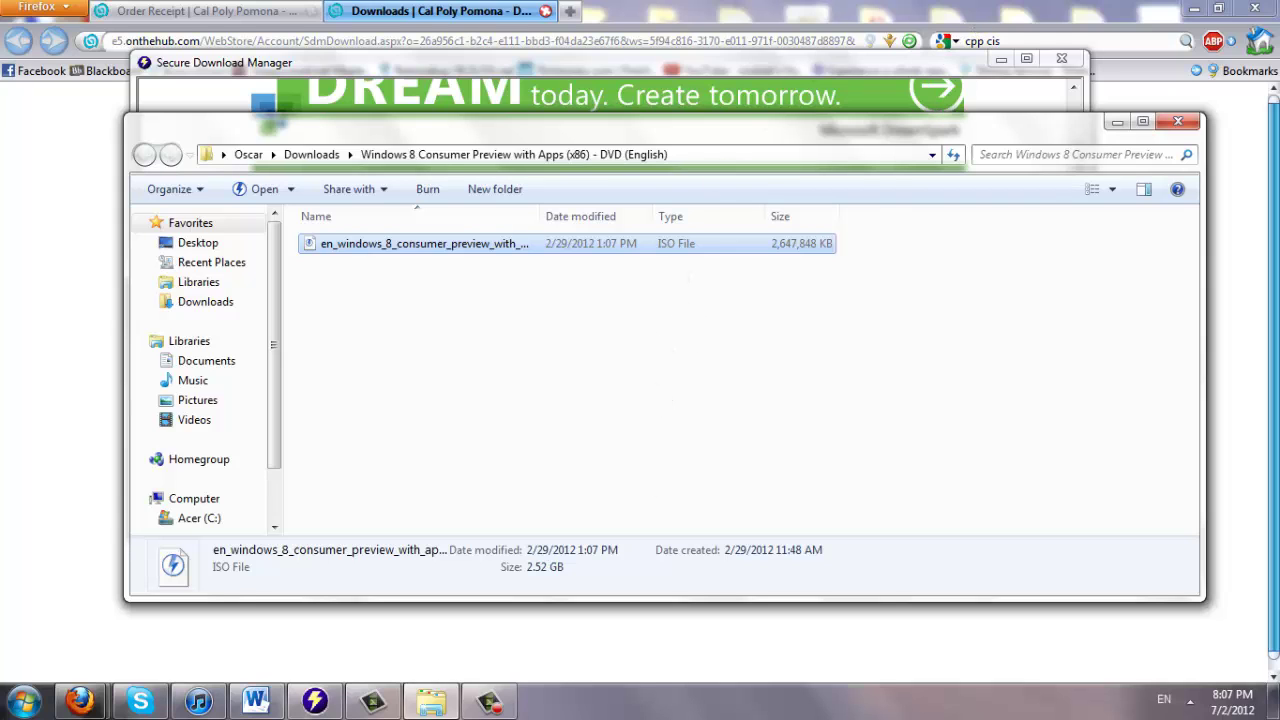
{"action": "right_click", "coordinate": [556, 703]}
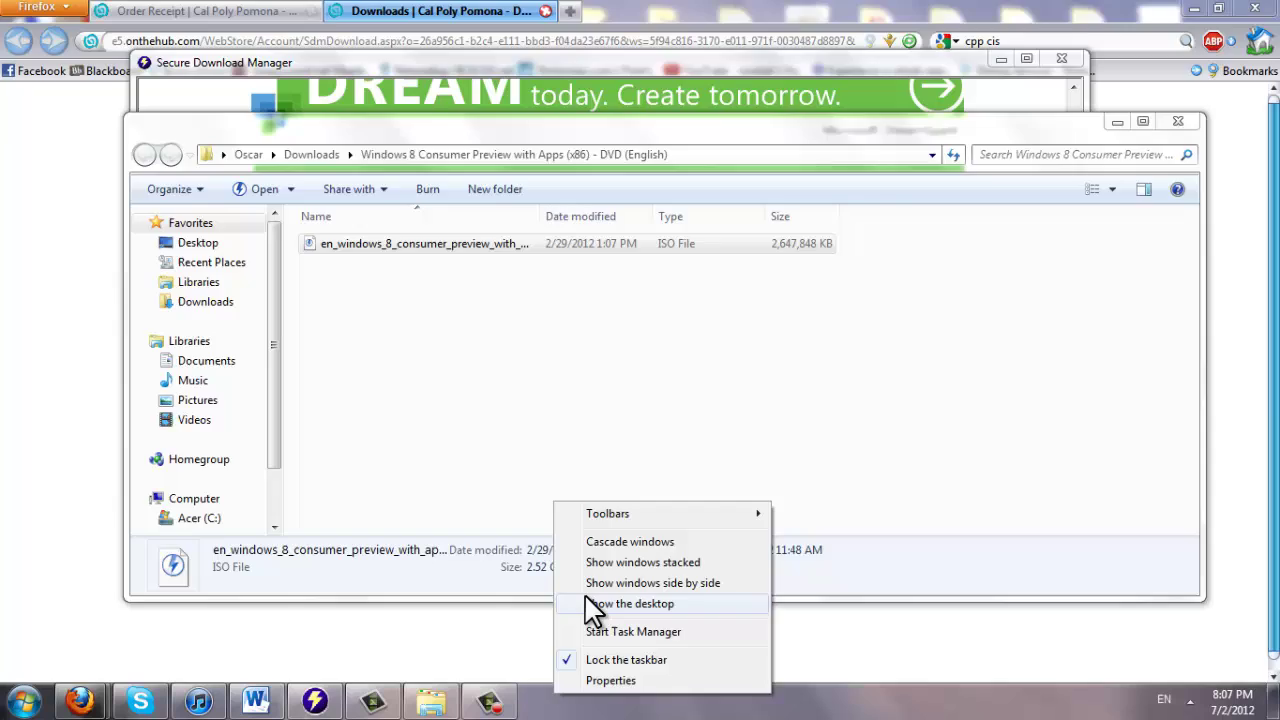
{"action": "left_click", "coordinate": [588, 603]}
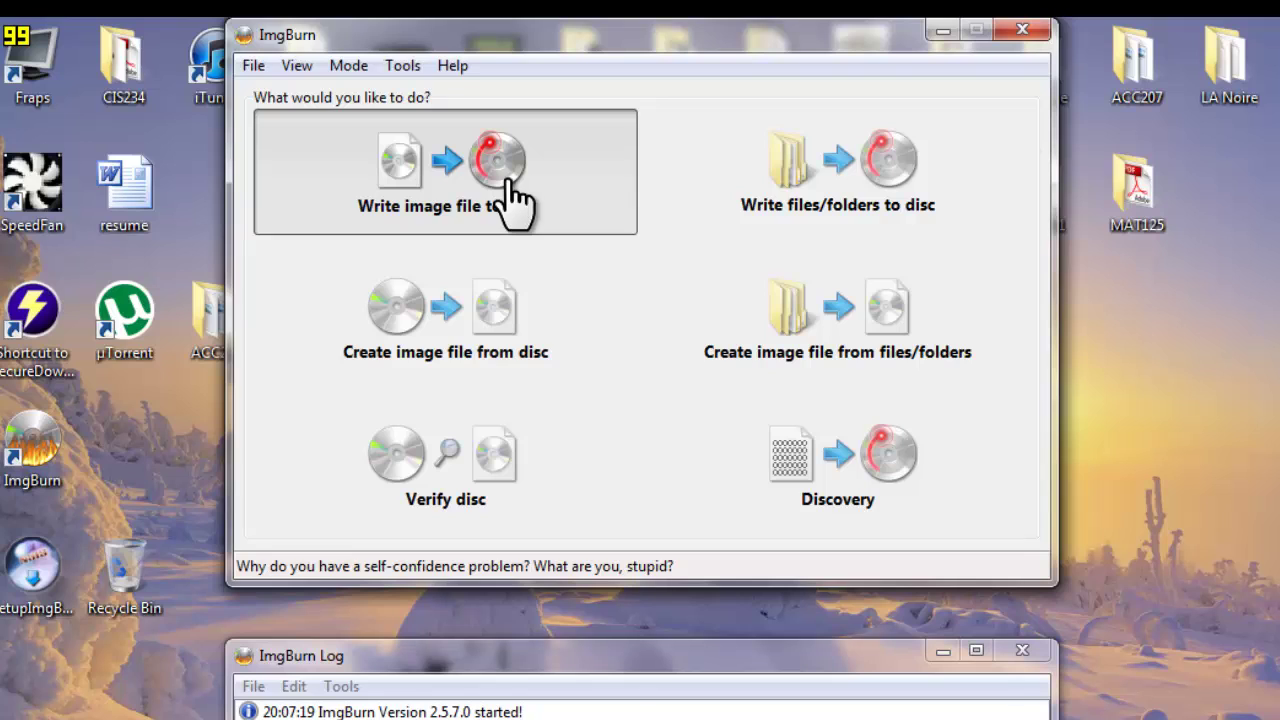
- Choose 'Write image file to disc' in ImgBurn, keeping MATSHITA DVD-RAM (D:) as destination
{"action": "left_click", "coordinate": [496, 185]}
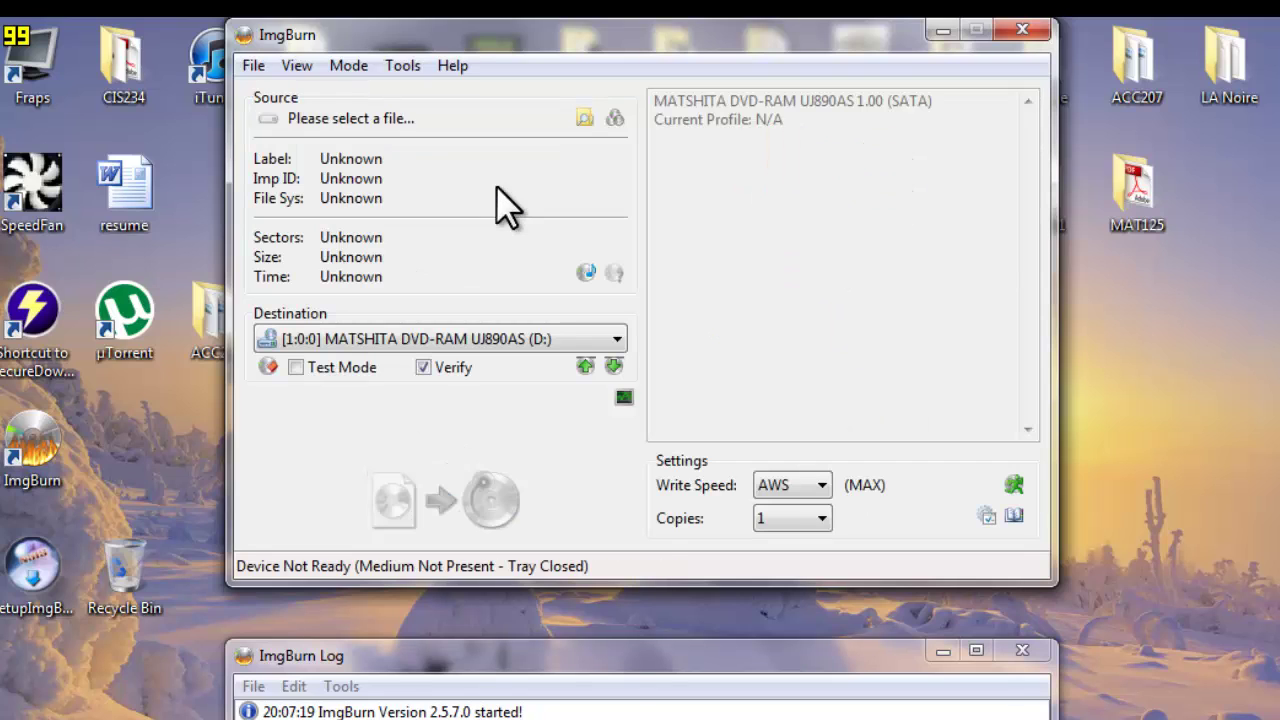
{"action": "left_click", "coordinate": [445, 340]}
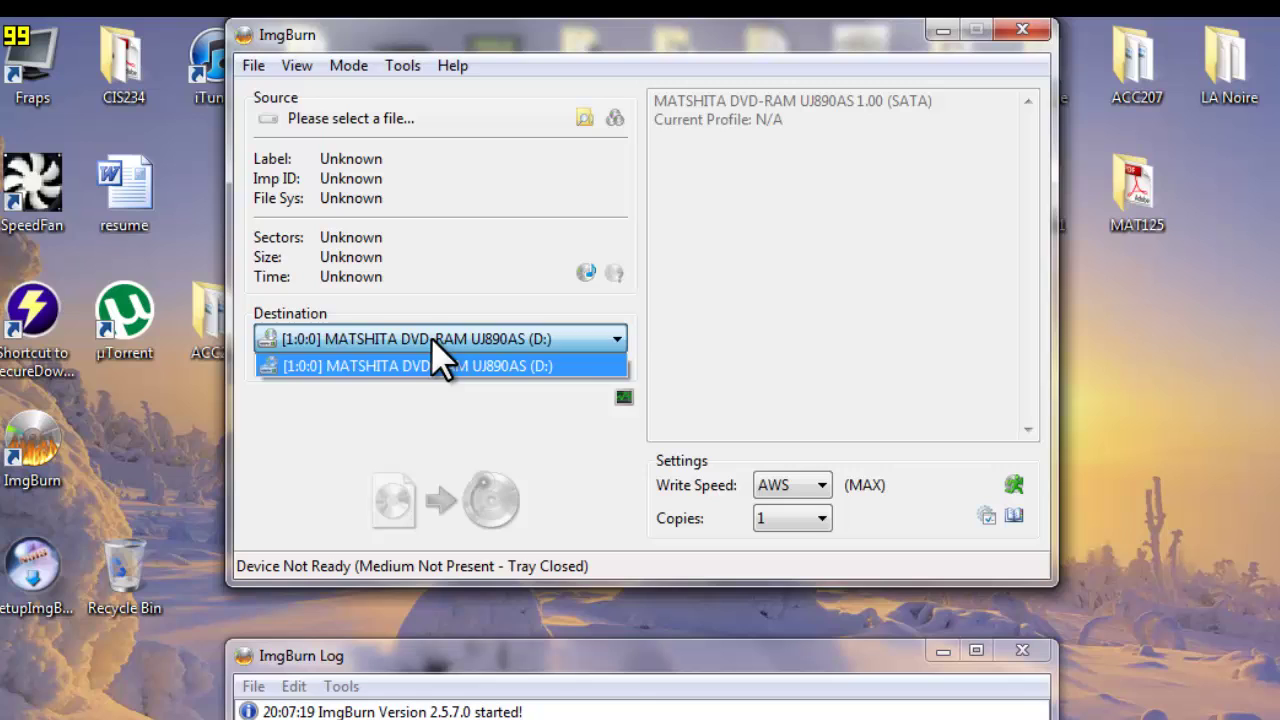
{"action": "left_click", "coordinate": [438, 338]}
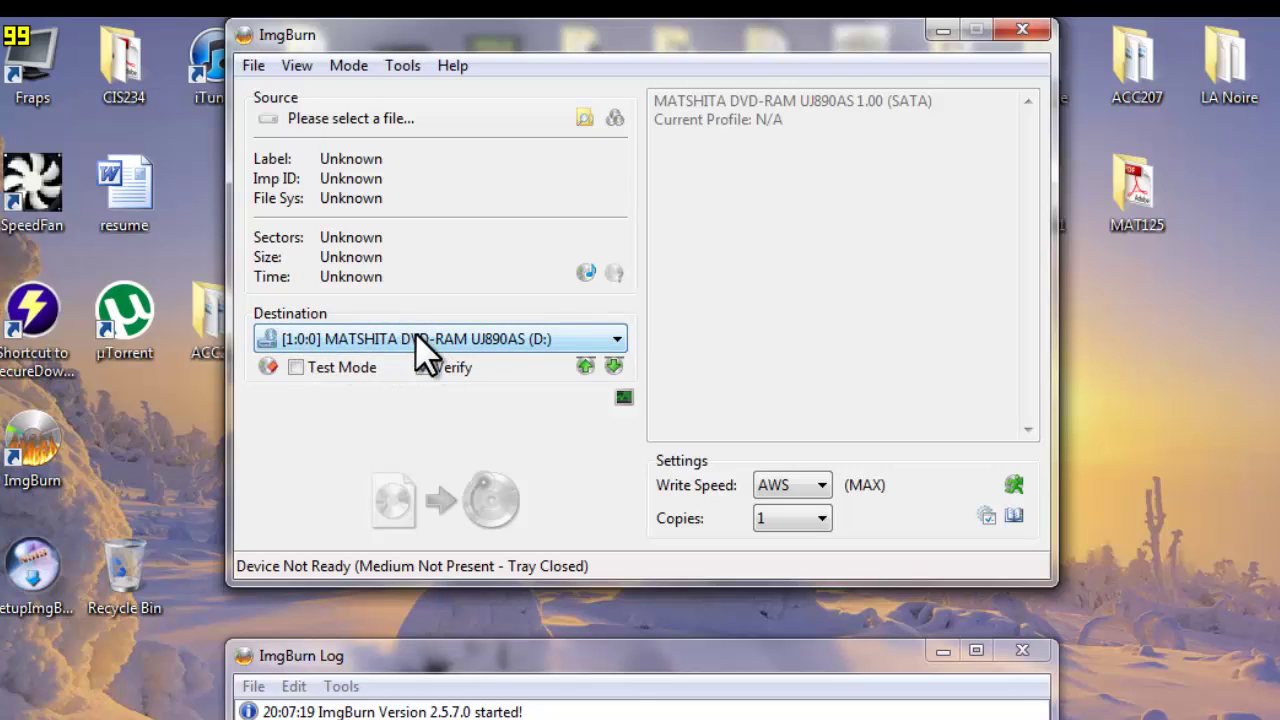
{"action": "left_click", "coordinate": [420, 334]}
{"action": "left_click", "coordinate": [420, 334]}
- Browse to the Desktop and load the Windows 8 Consumer Preview ISO (2,711,396,352 bytes) as source
{"action": "left_click", "coordinate": [588, 112]}
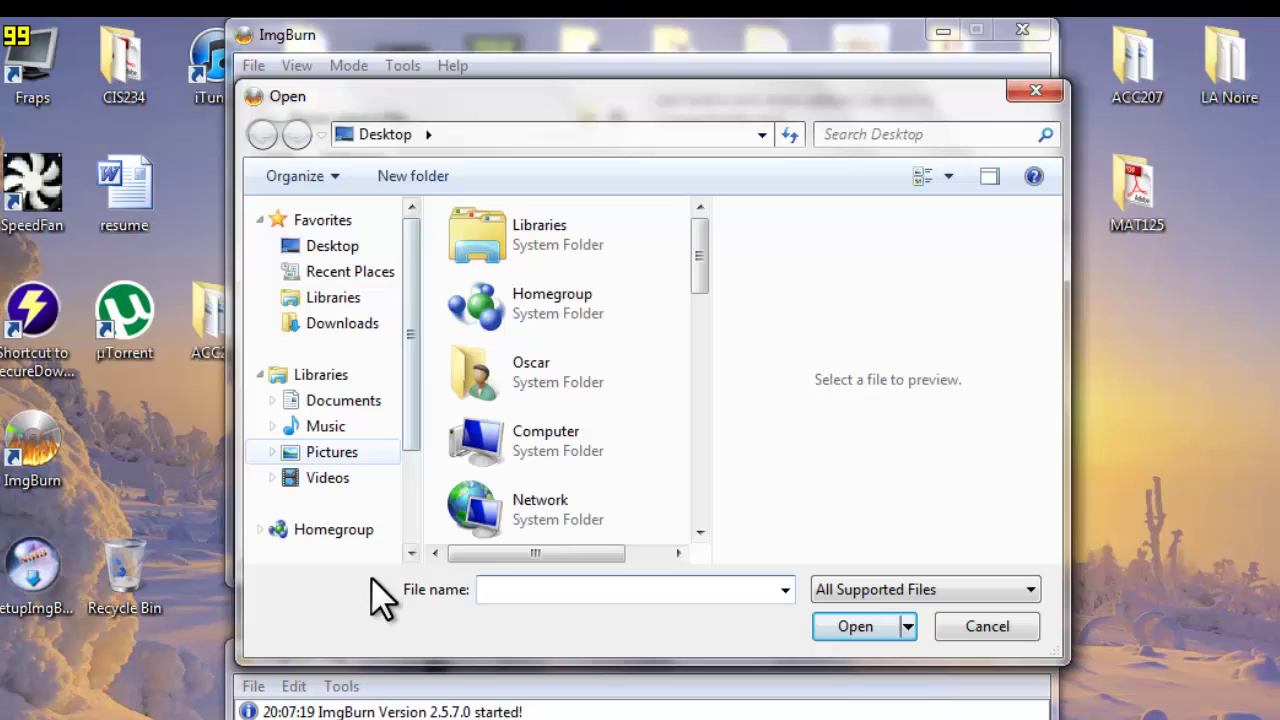
{"action": "key", "text": "alt+Tab"}
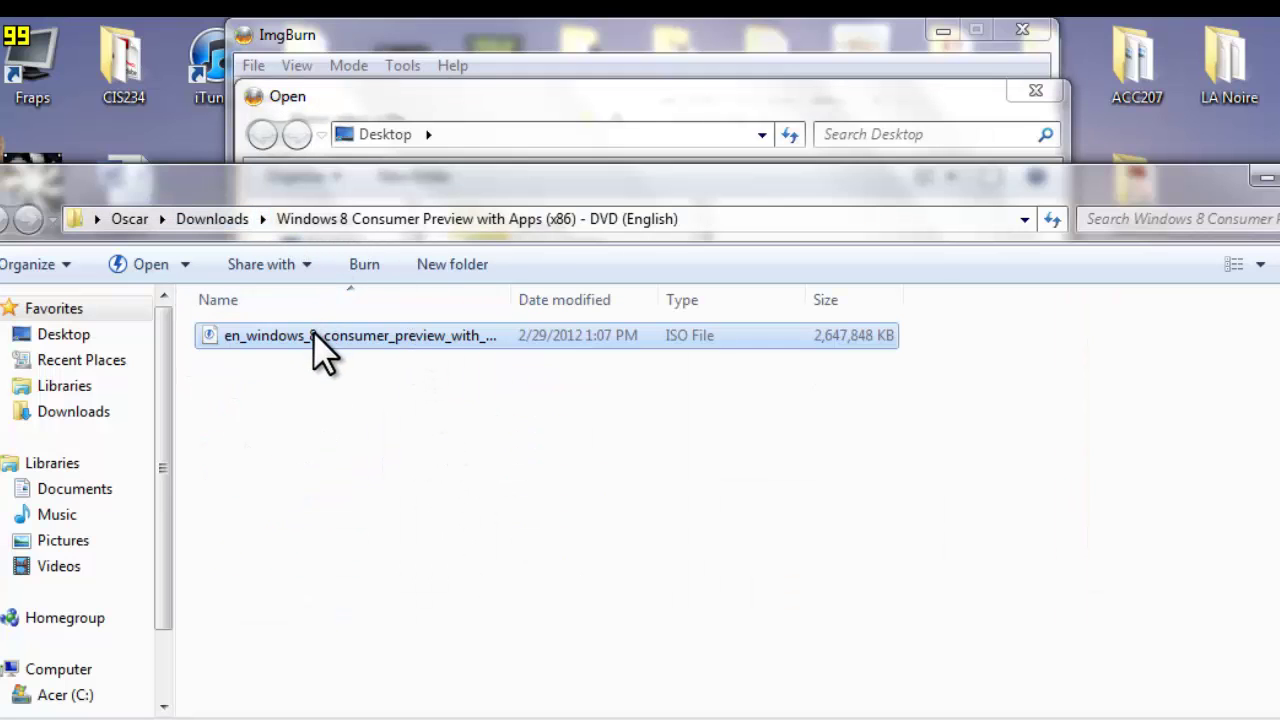
{"action": "left_click_drag", "start_coordinate": [313, 331], "coordinate": [120, 712]}
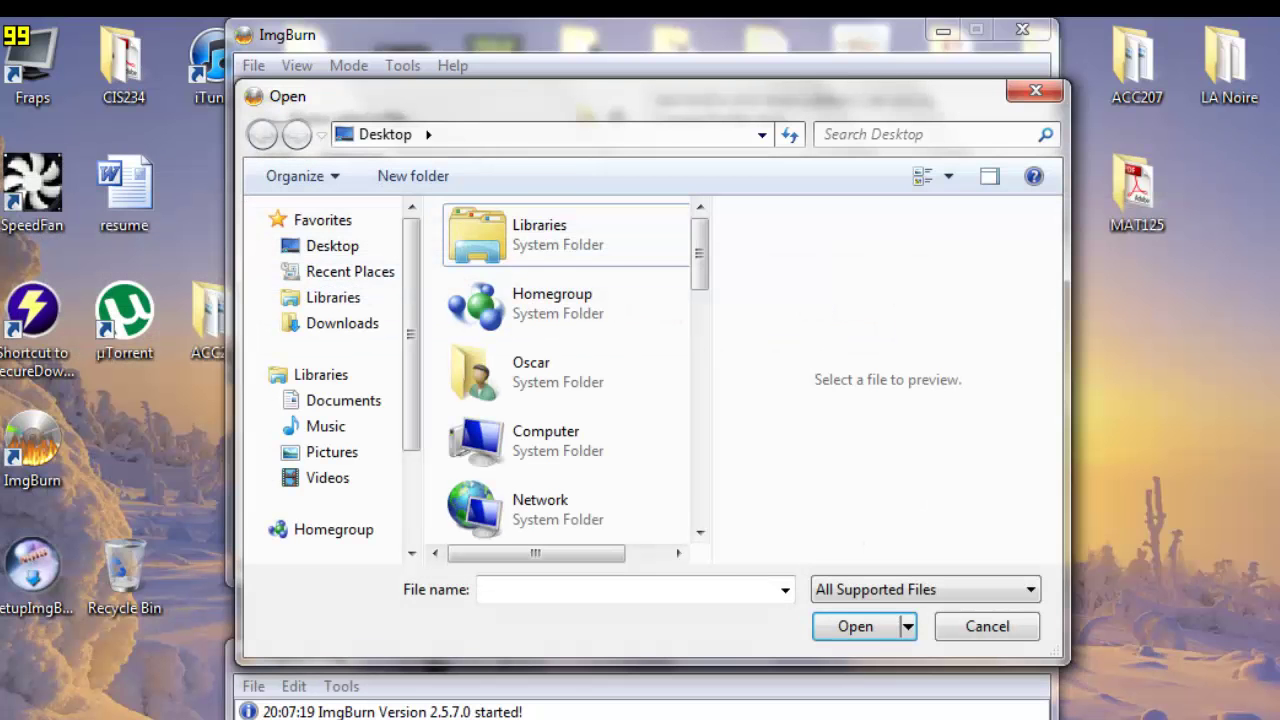
{"action": "left_click", "coordinate": [305, 246]}
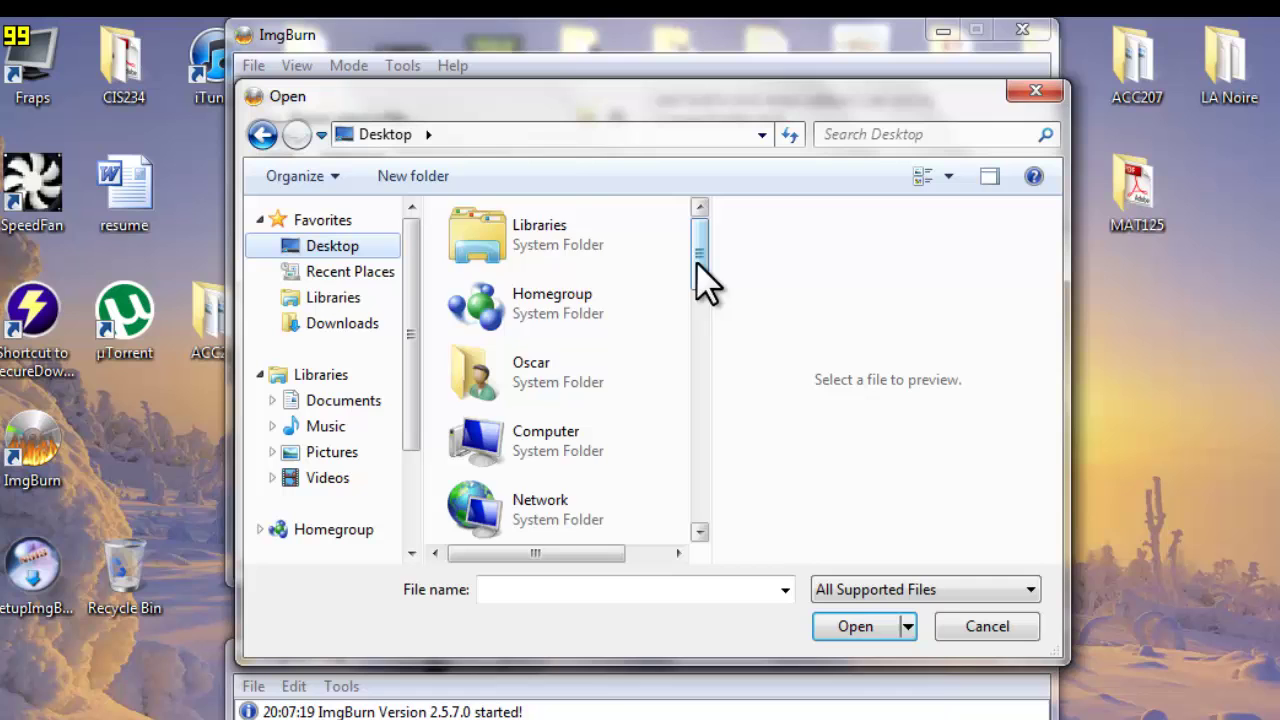
{"action": "left_click_drag", "start_coordinate": [696, 261], "coordinate": [685, 505]}
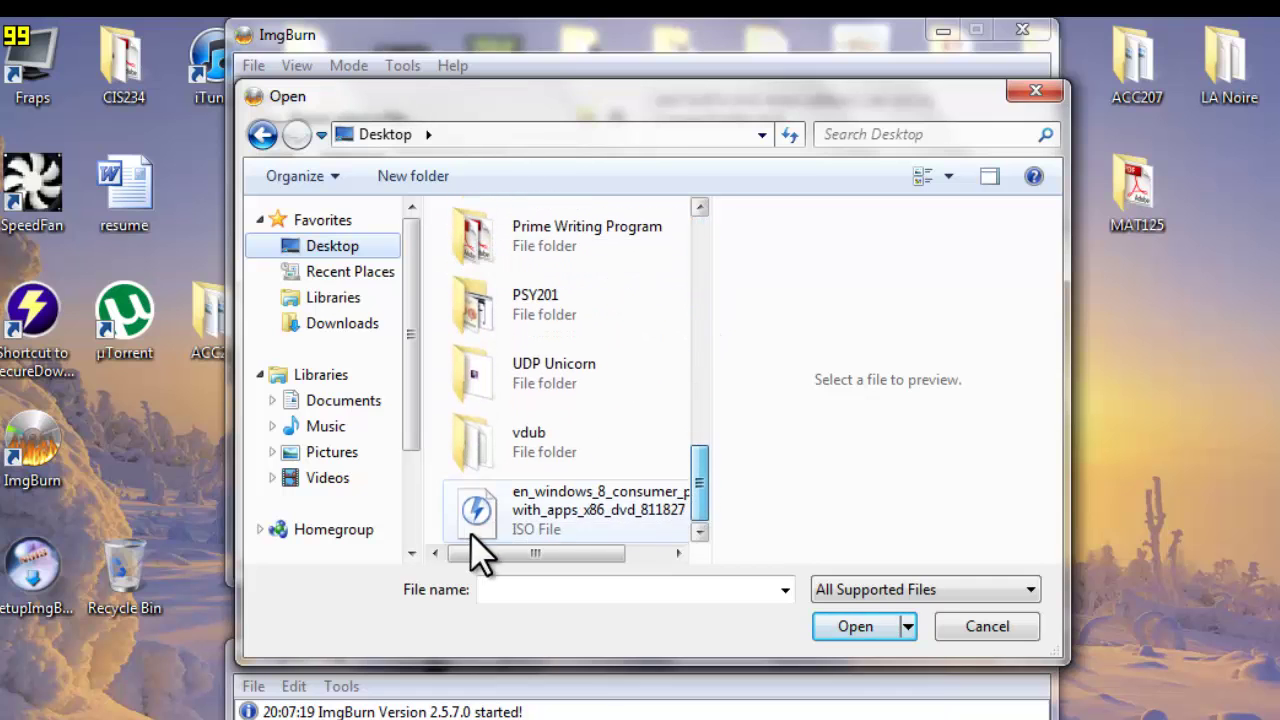
{"action": "double_click", "coordinate": [496, 506]}
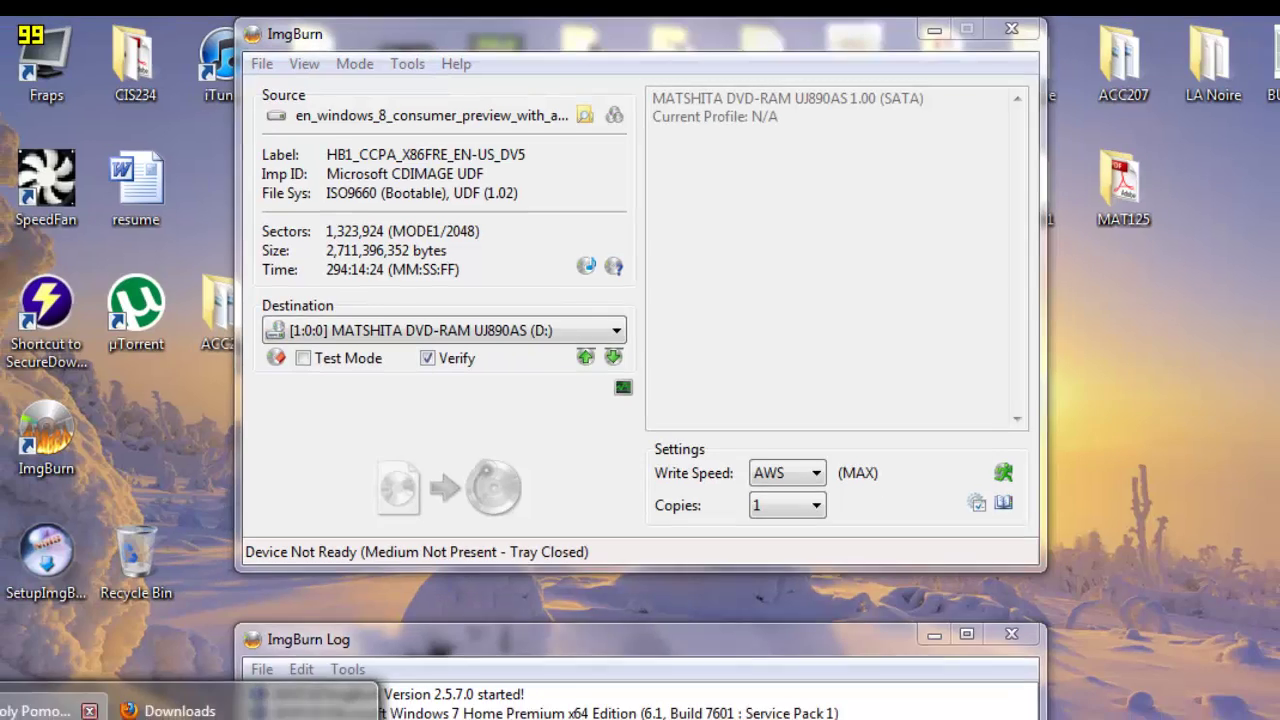
- Search Google for 'cpp cis', open the CIS Department result, and follow MSDNAA Download to DreamSpark
{"action": "left_click", "coordinate": [79, 700]}
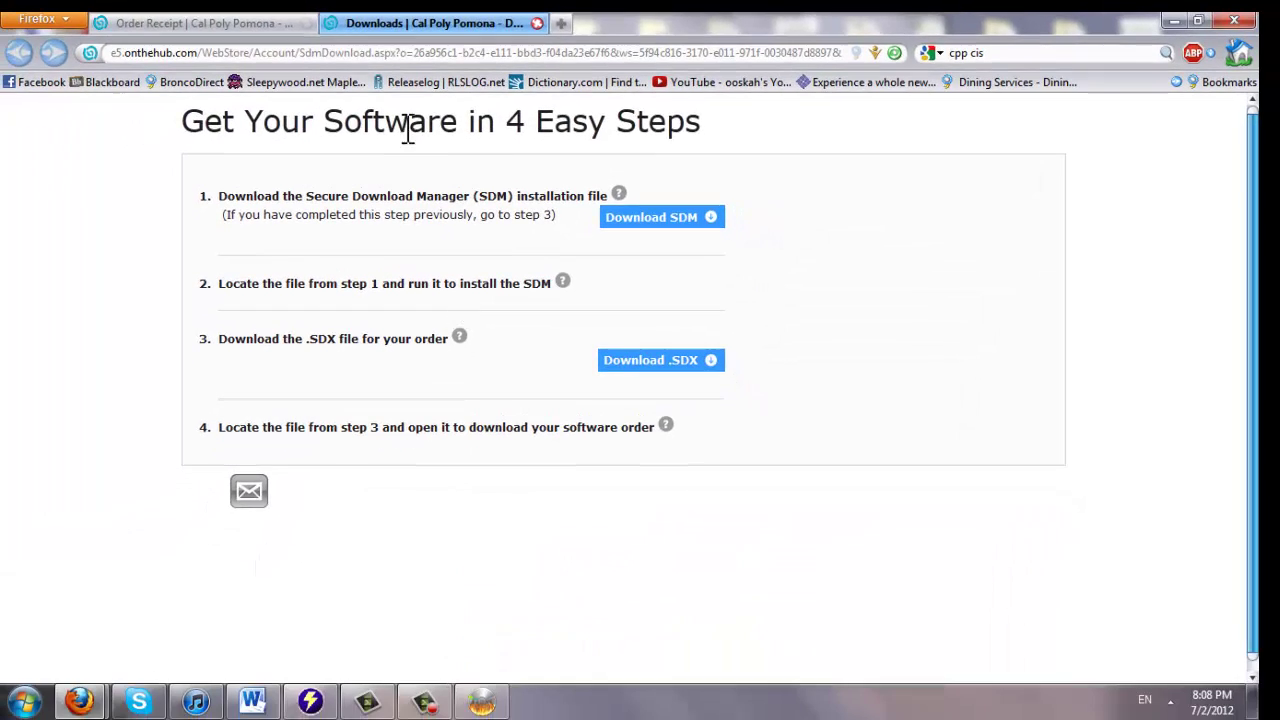
{"action": "left_click", "coordinate": [561, 24]}
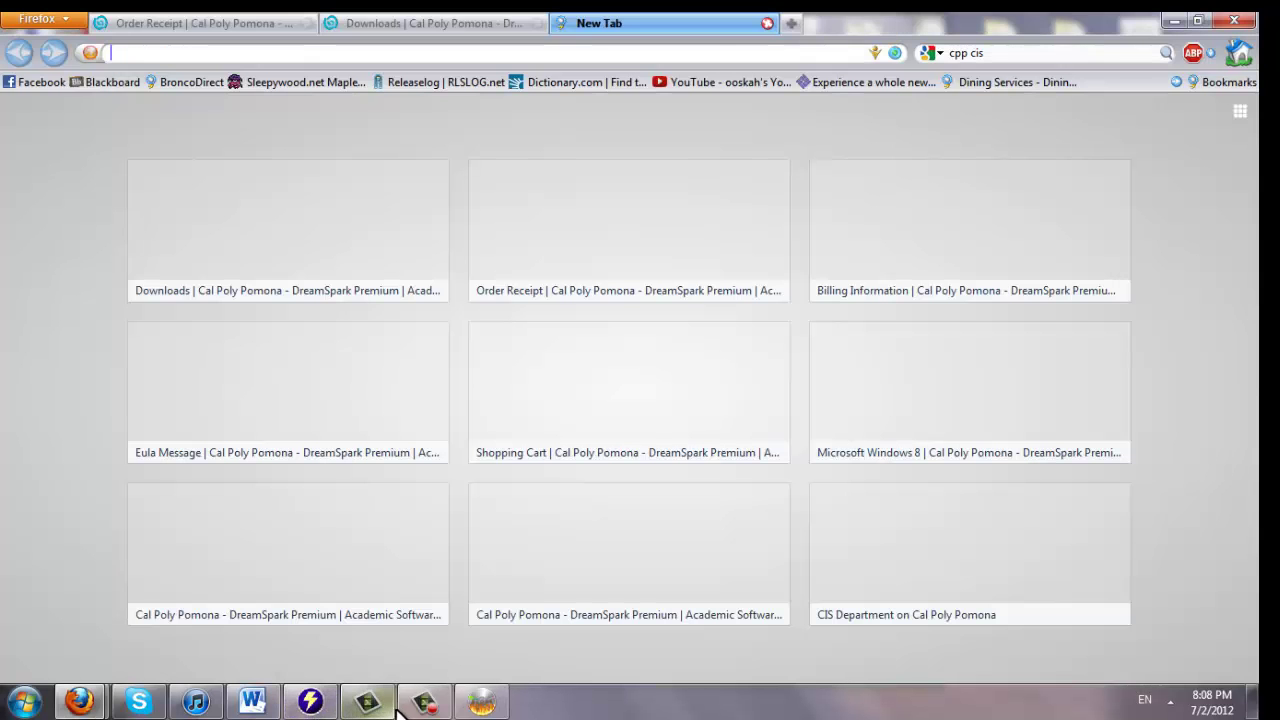
{"action": "left_click", "coordinate": [417, 706]}
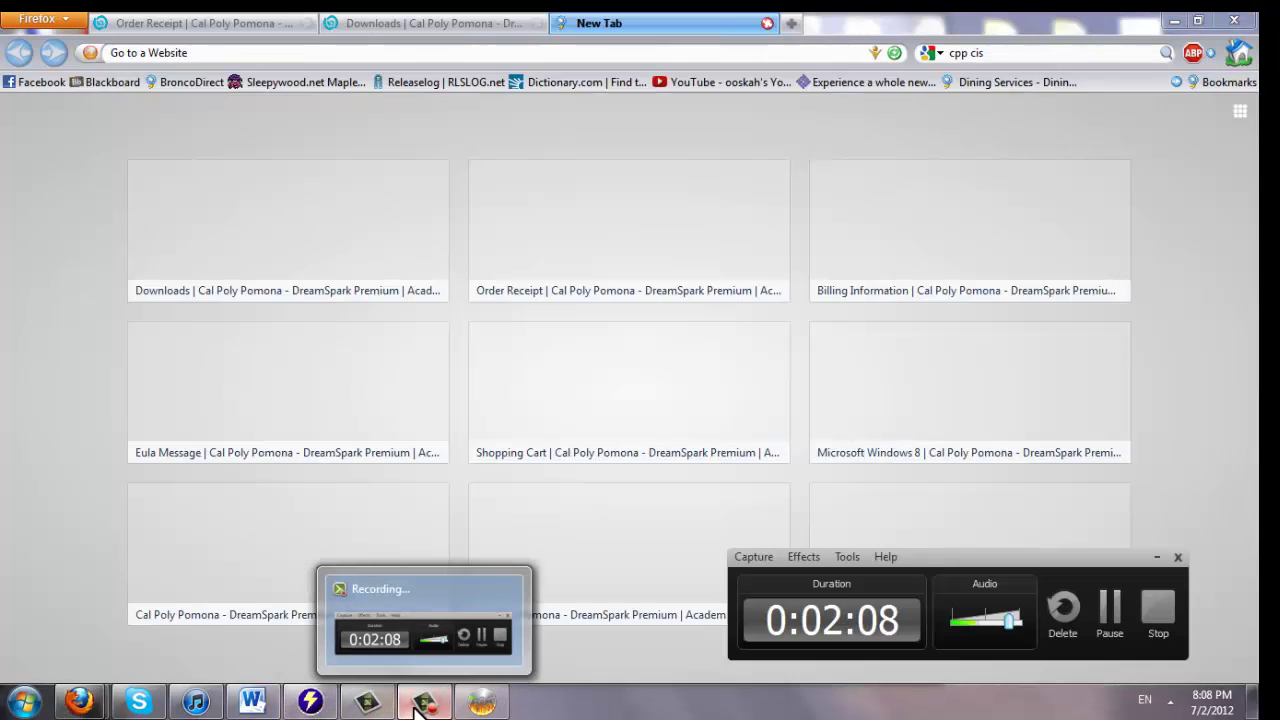
{"action": "left_click", "coordinate": [1018, 53]}
{"action": "key", "text": "Return"}
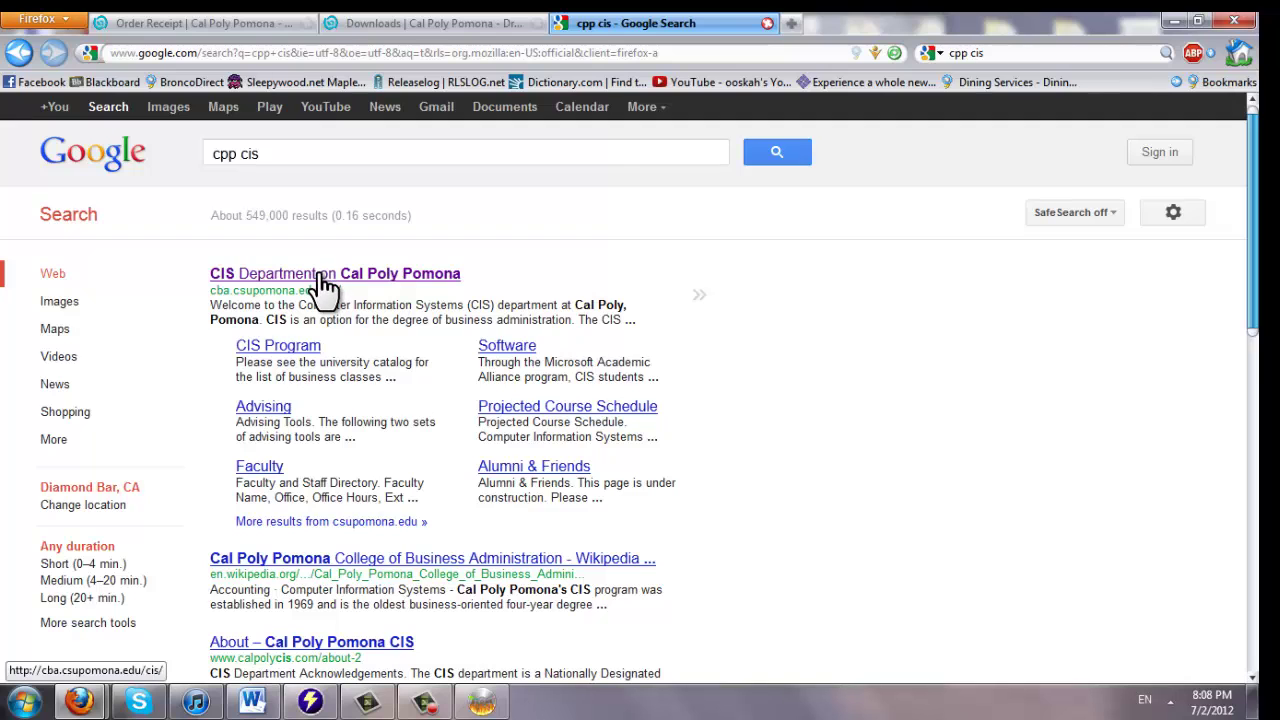
{"action": "left_click", "coordinate": [321, 278]}
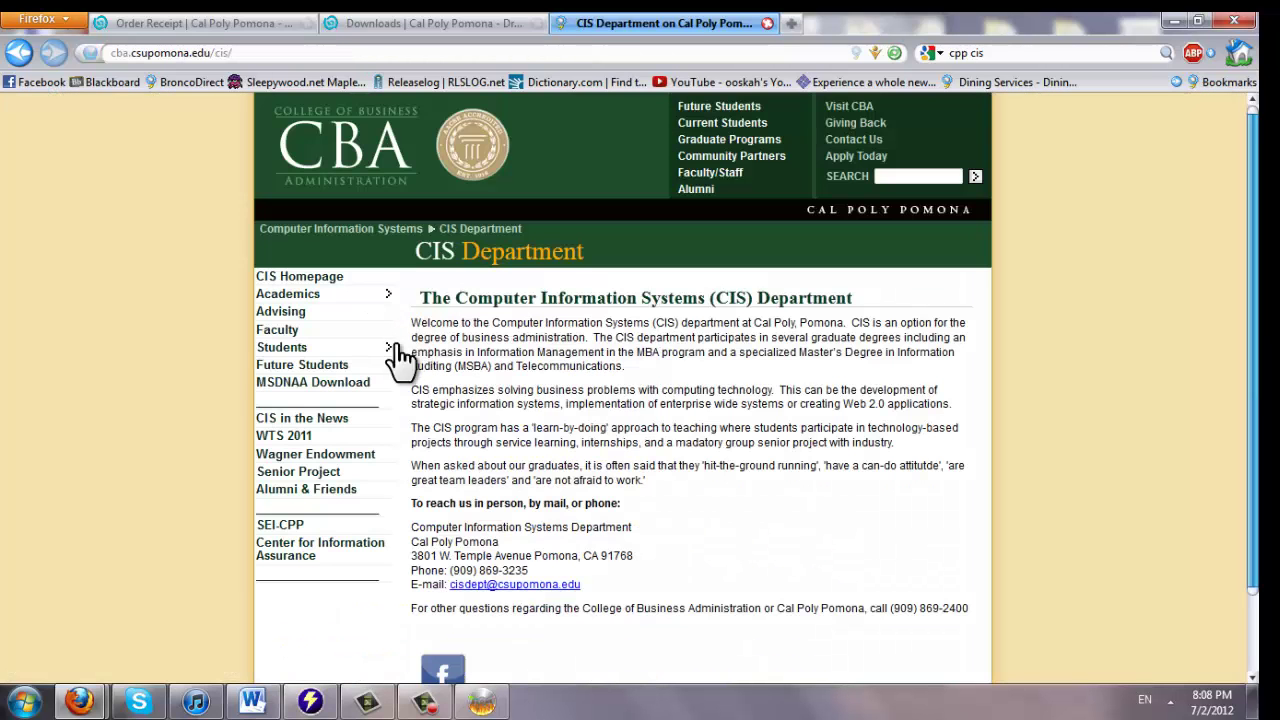
{"action": "left_click", "coordinate": [366, 392]}
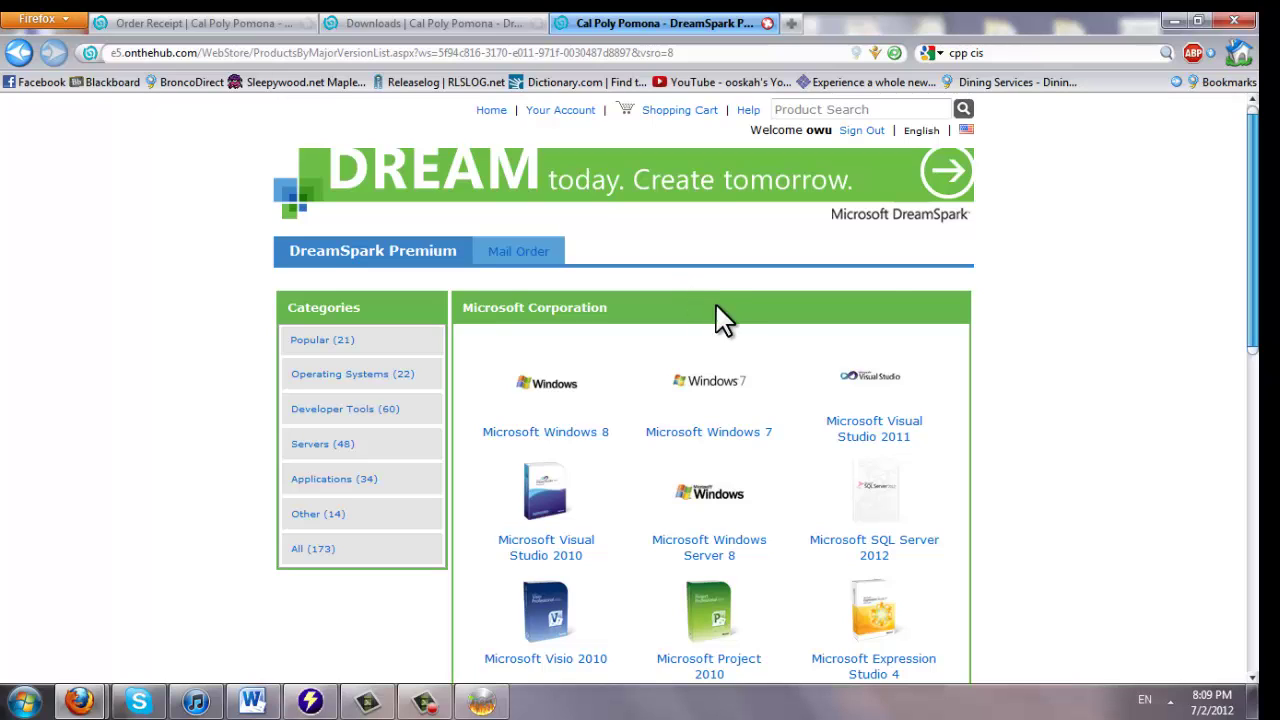
- Open the Microsoft Windows 8 product page and try adding the 32-bit Consumer Preview to the cart
{"action": "left_click", "coordinate": [528, 410]}
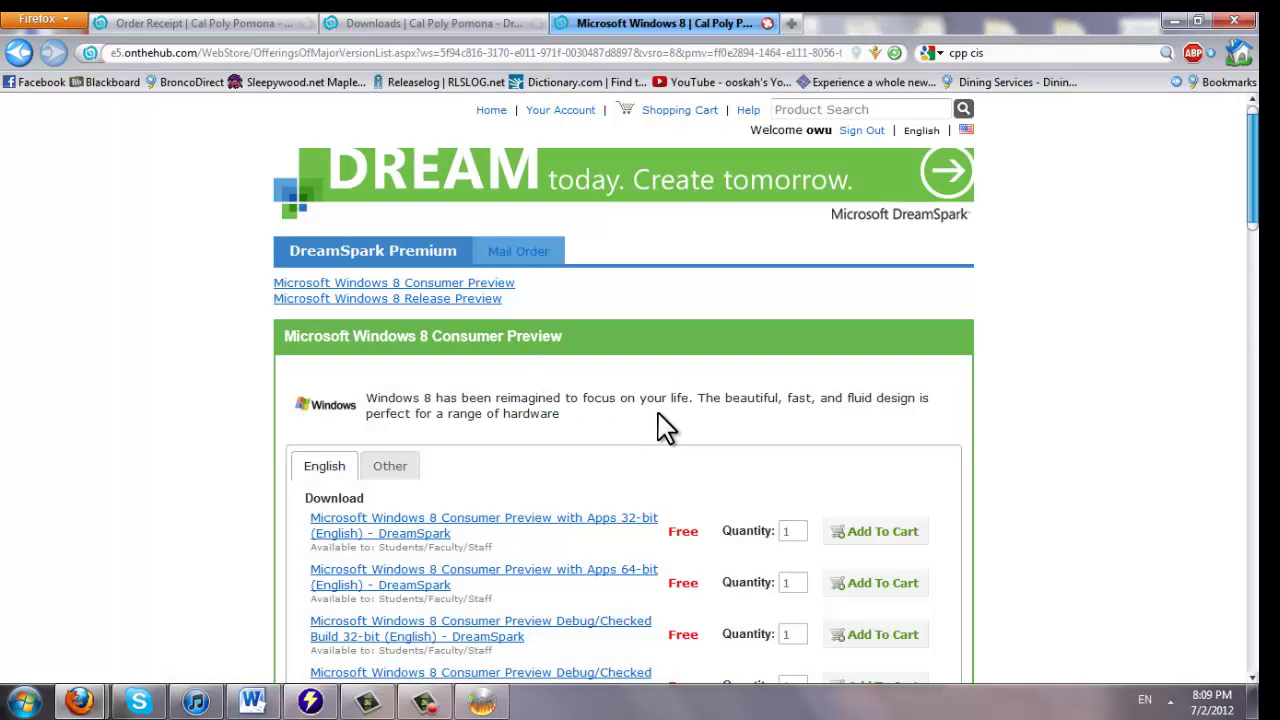
{"action": "scroll", "coordinate": [510, 445], "scroll_direction": "down", "scroll_amount": 3}
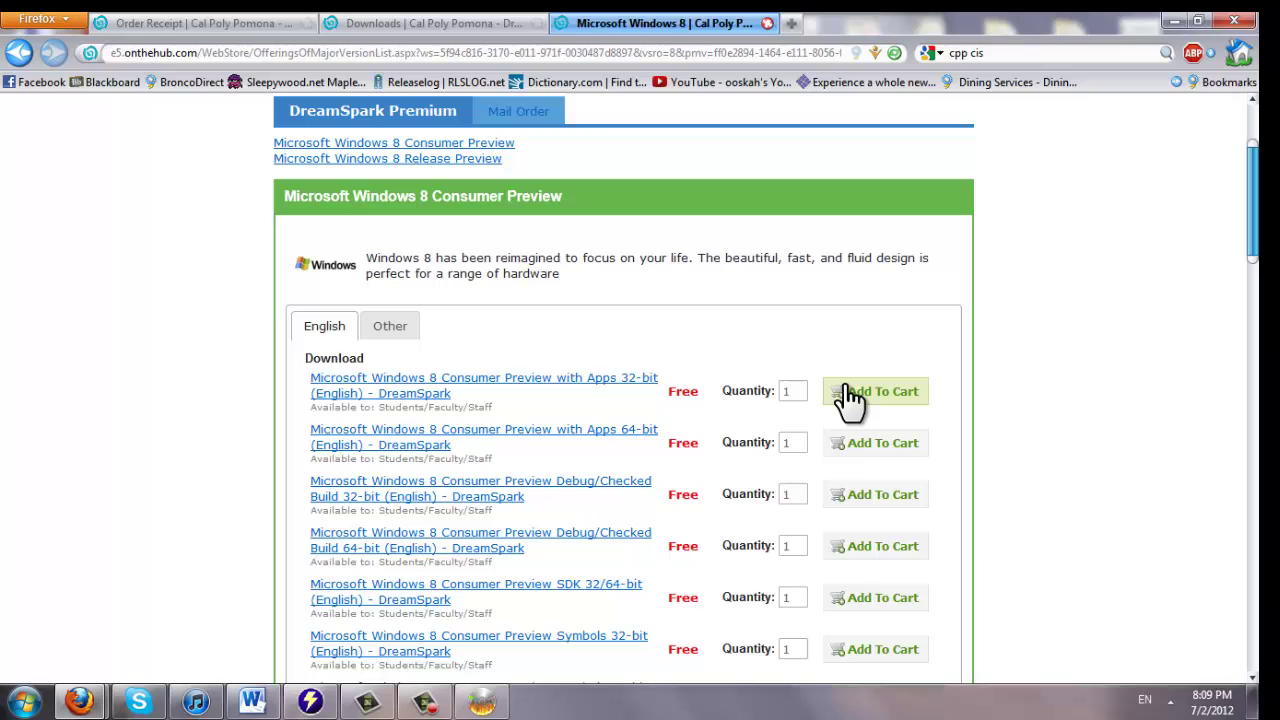
{"action": "left_click", "coordinate": [847, 390]}
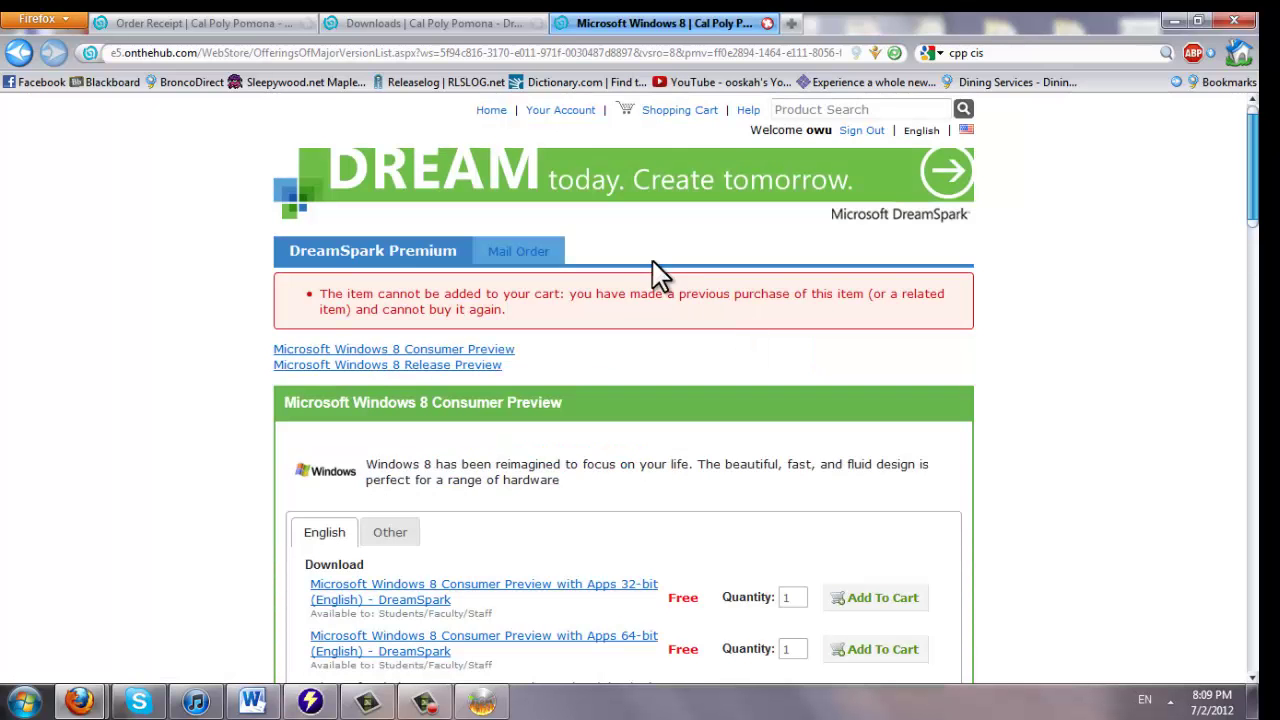
- From Your Account, open the 32-bit Windows 8 Consumer Preview order's details with its product key
{"action": "left_click", "coordinate": [578, 112]}
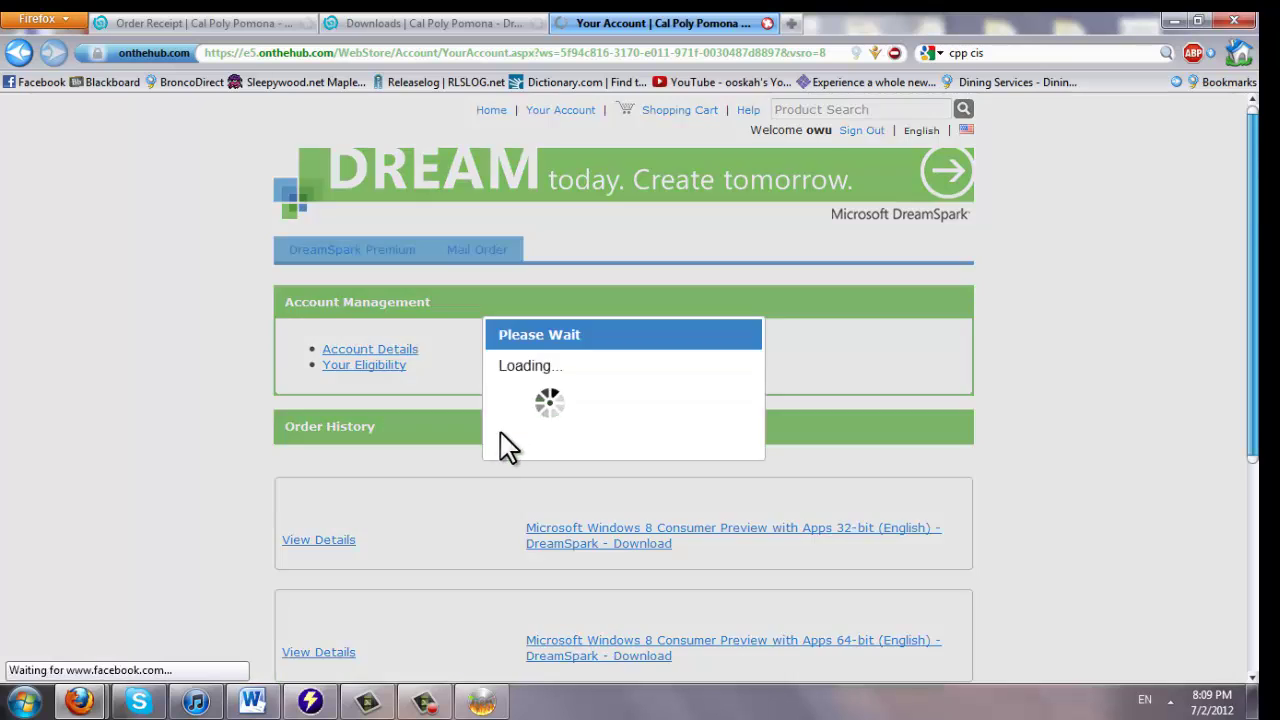
{"action": "scroll", "coordinate": [505, 447], "scroll_direction": "down", "scroll_amount": 3}
{"action": "left_click", "coordinate": [606, 406]}
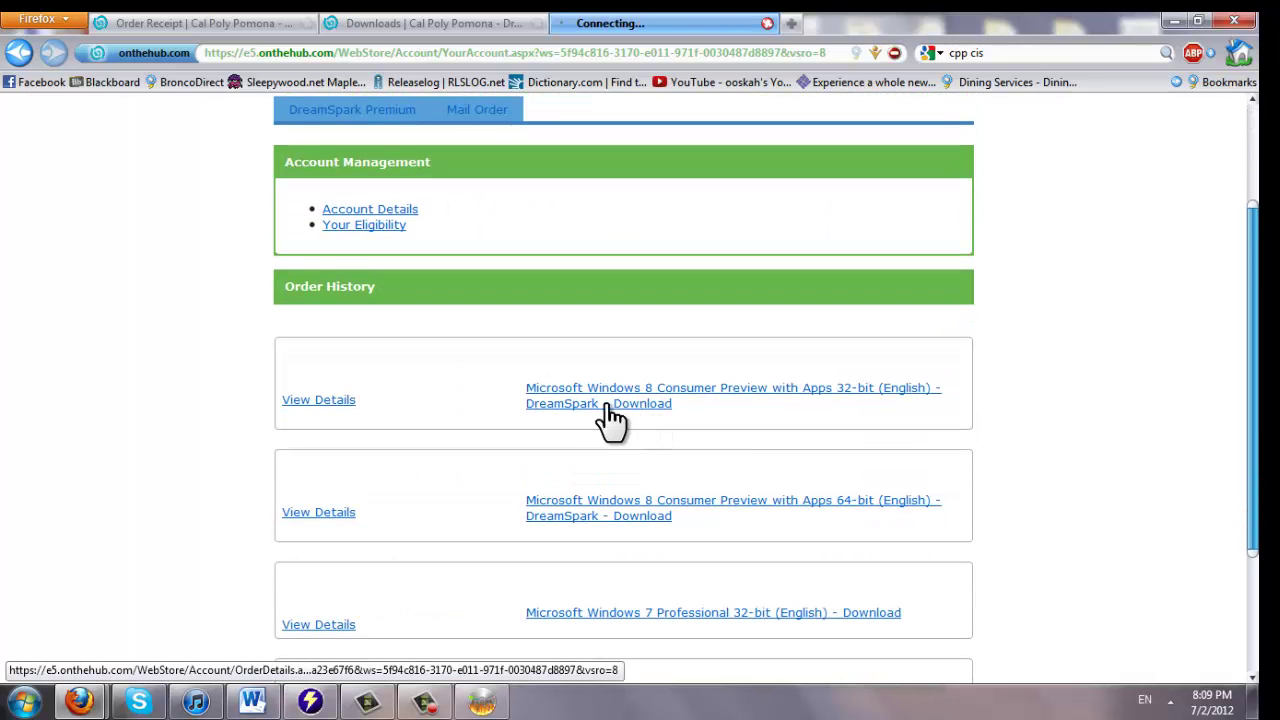
{"action": "scroll", "coordinate": [555, 475], "scroll_direction": "down", "scroll_amount": 5}
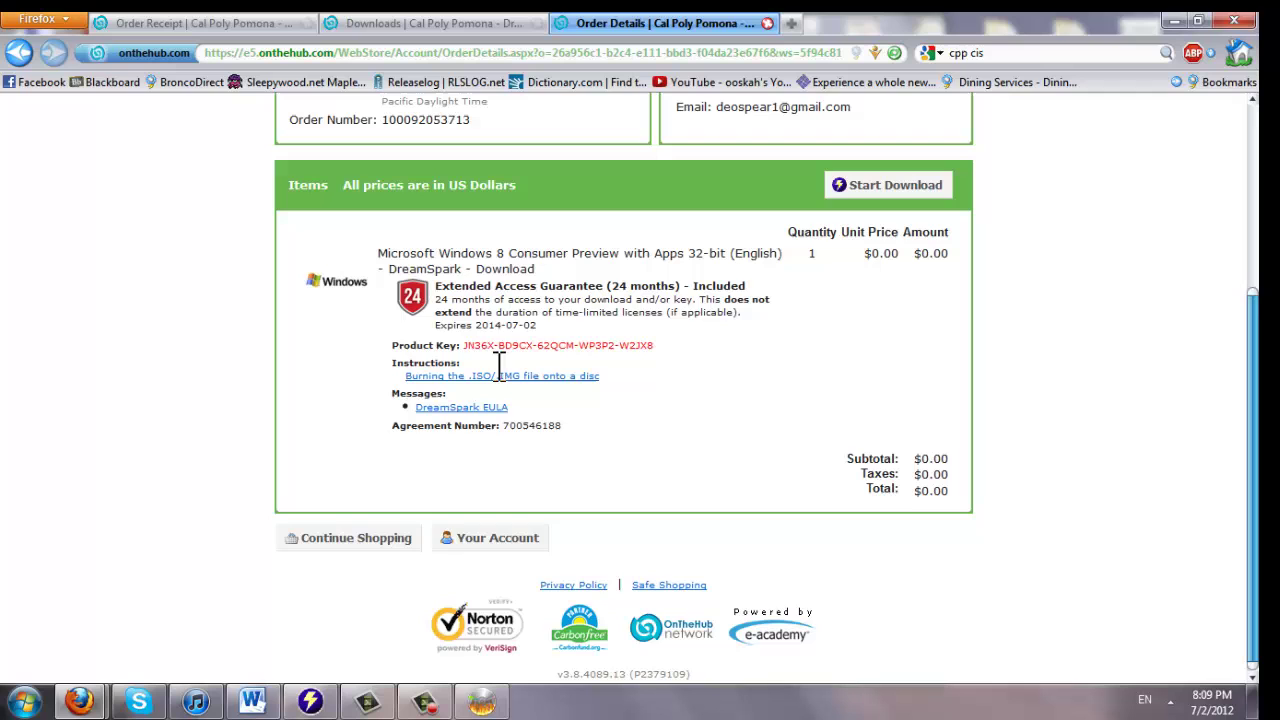
{"action": "left_click_drag", "start_coordinate": [466, 344], "coordinate": [648, 345]}
{"action": "left_click", "coordinate": [674, 369]}
{"action": "scroll", "coordinate": [680, 370], "scroll_direction": "up", "scroll_amount": 5}
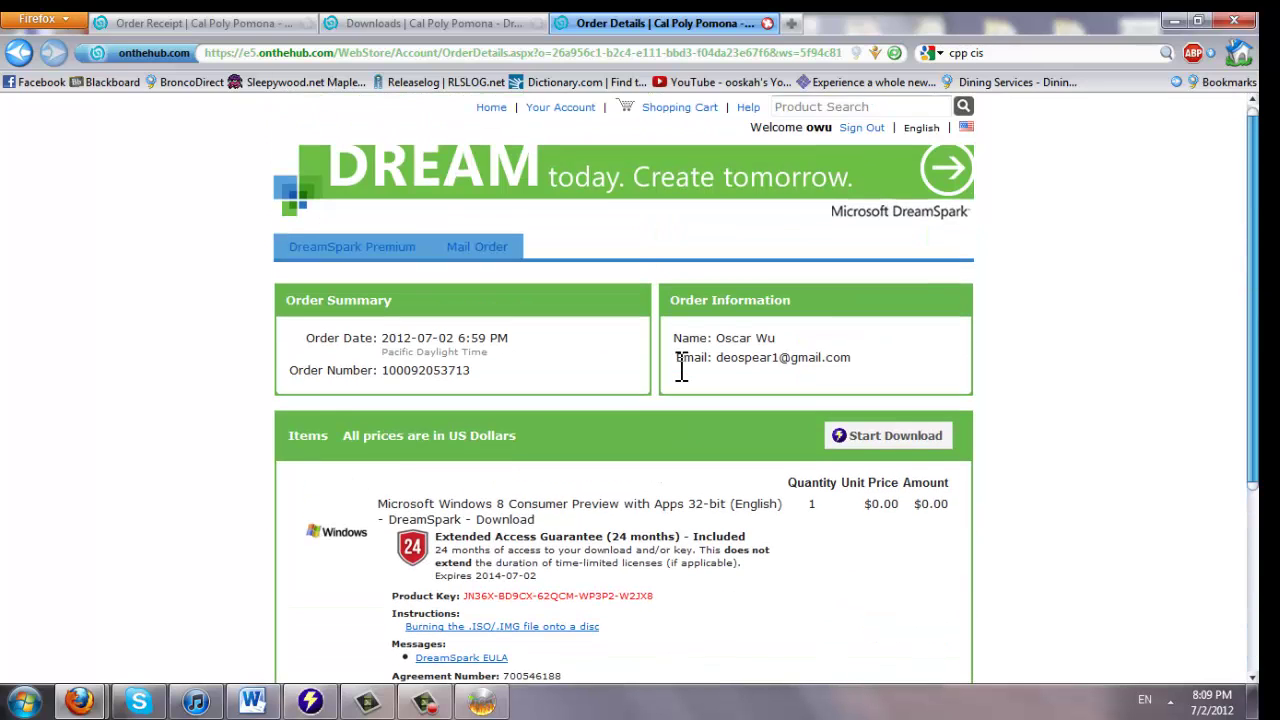